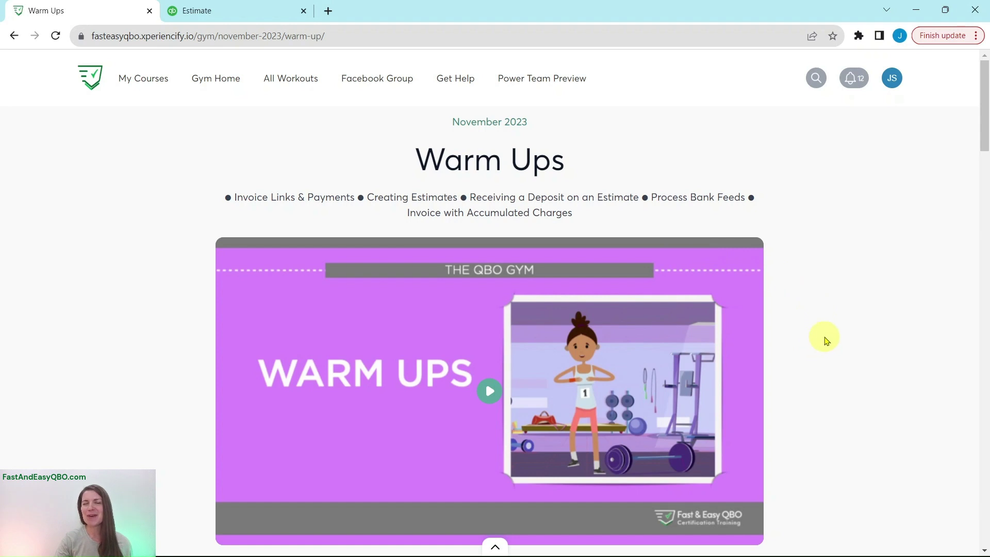
Scroll the Warm Ups page down to the Hands On Practice exercise links.
scroll(827, 338, down, 10)
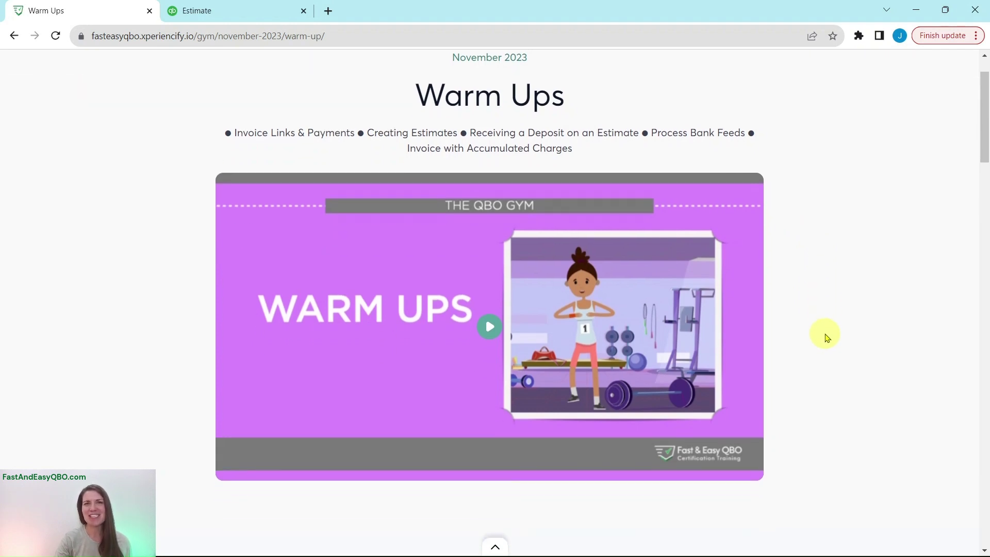
scroll(827, 337, down, 2)
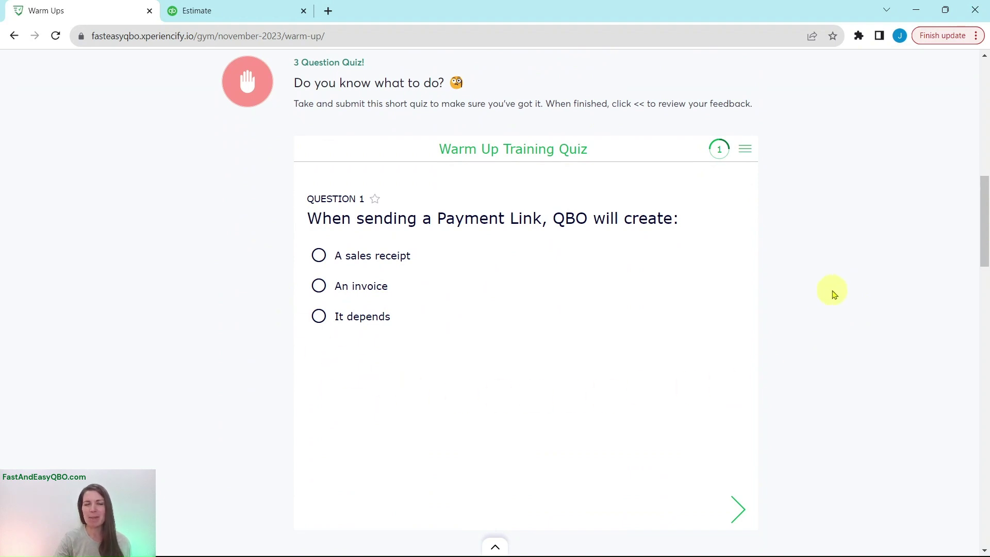
scroll(833, 294, down, 13)
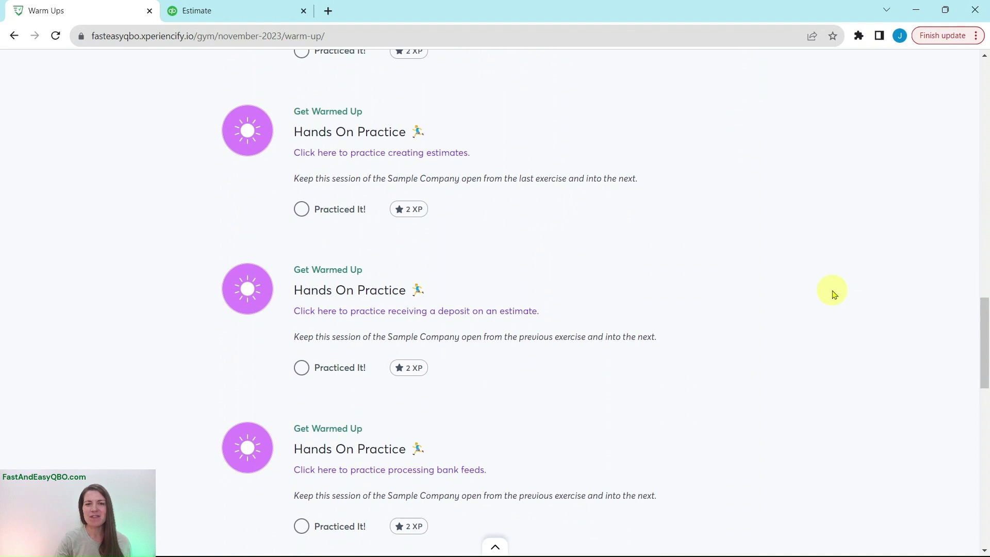
scroll(833, 294, down, 3)
scroll(833, 294, up, 3)
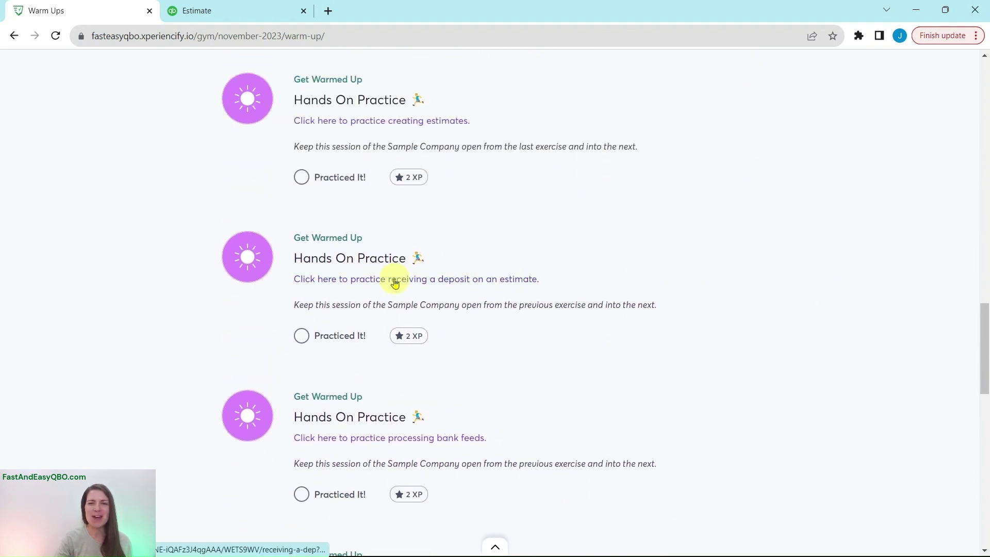
Open the deposit-on-estimate exercise, read its scenario through Step 1, then switch to QuickBooks.
click(394, 281)
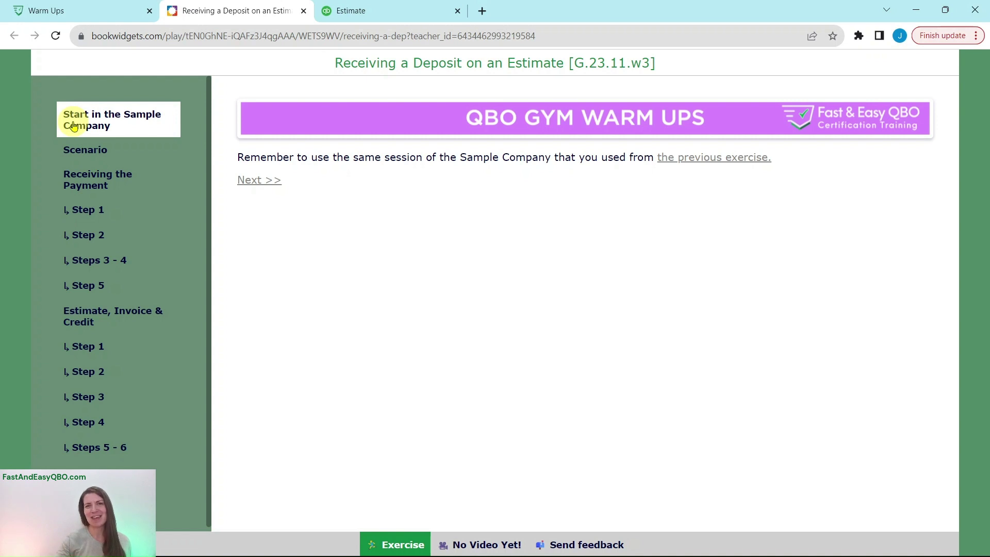
click(70, 150)
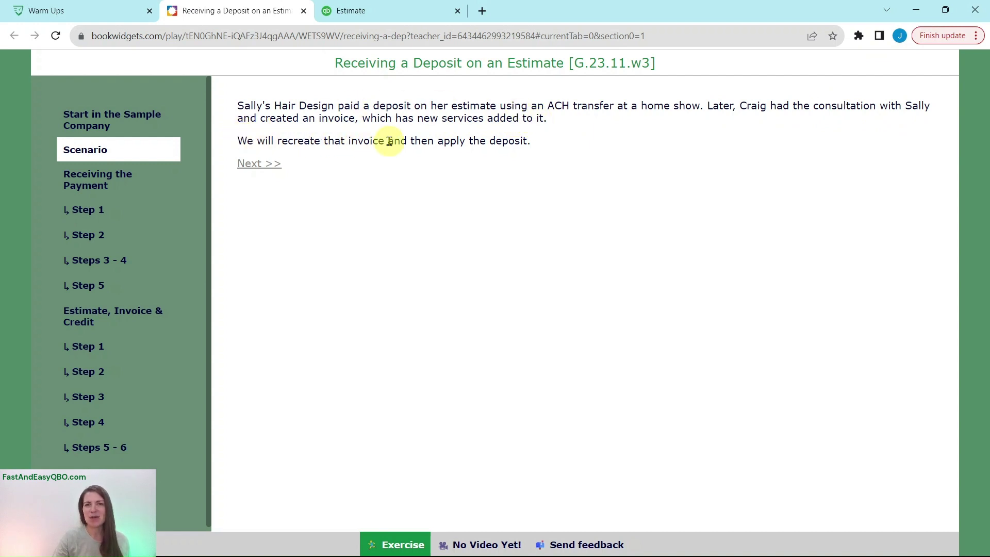
click(91, 182)
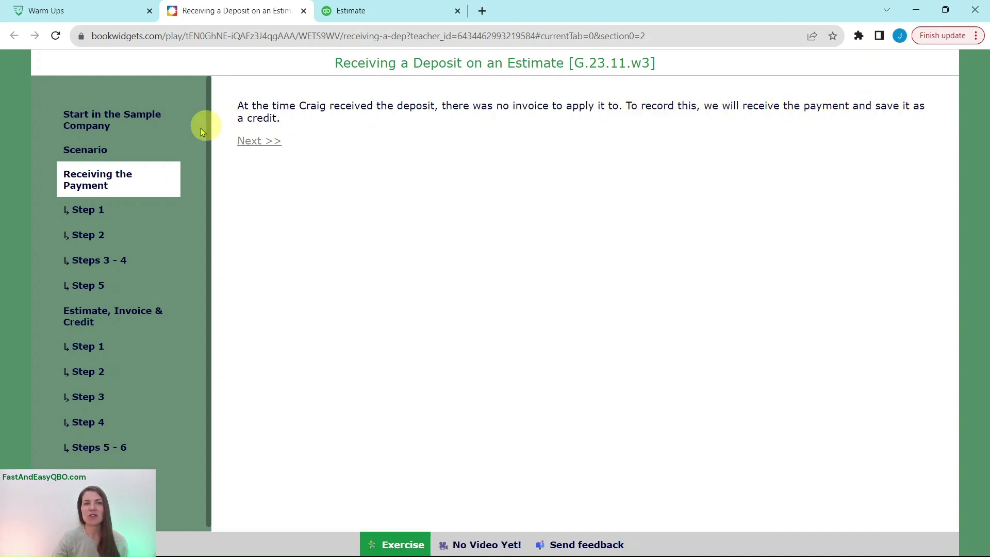
click(83, 219)
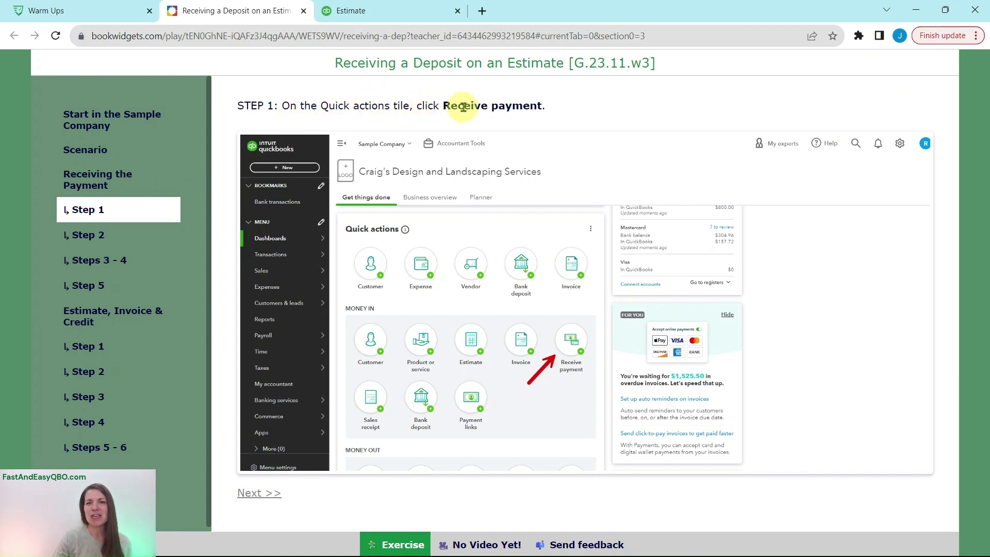
click(400, 15)
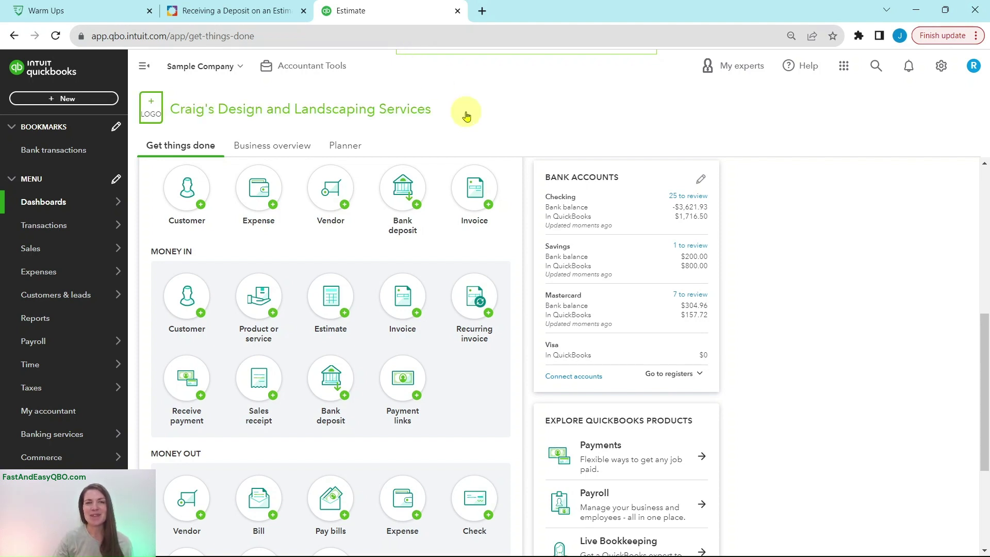
Start recording a customer payment from Receive payment under Quick actions.
scroll(784, 261, up, 1)
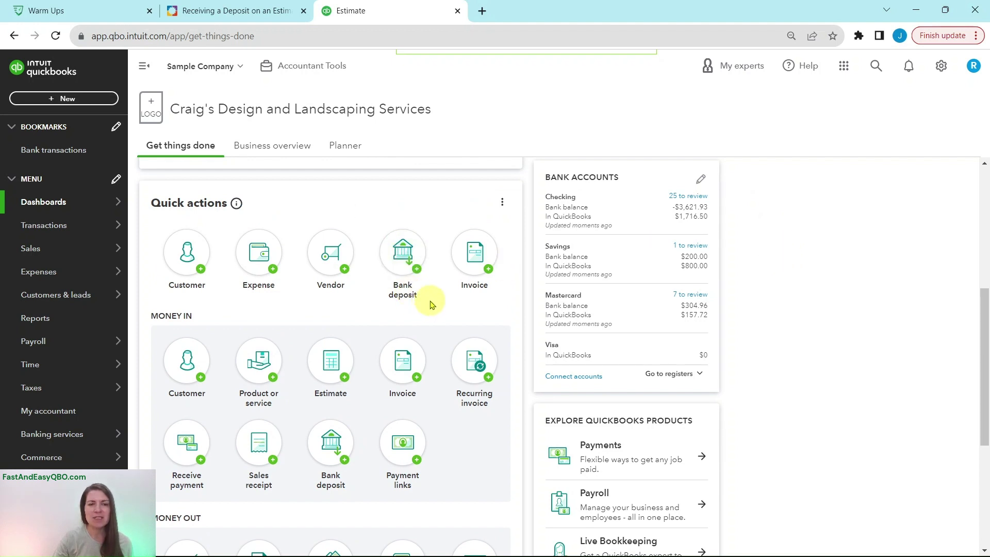
scroll(431, 305, down, 2)
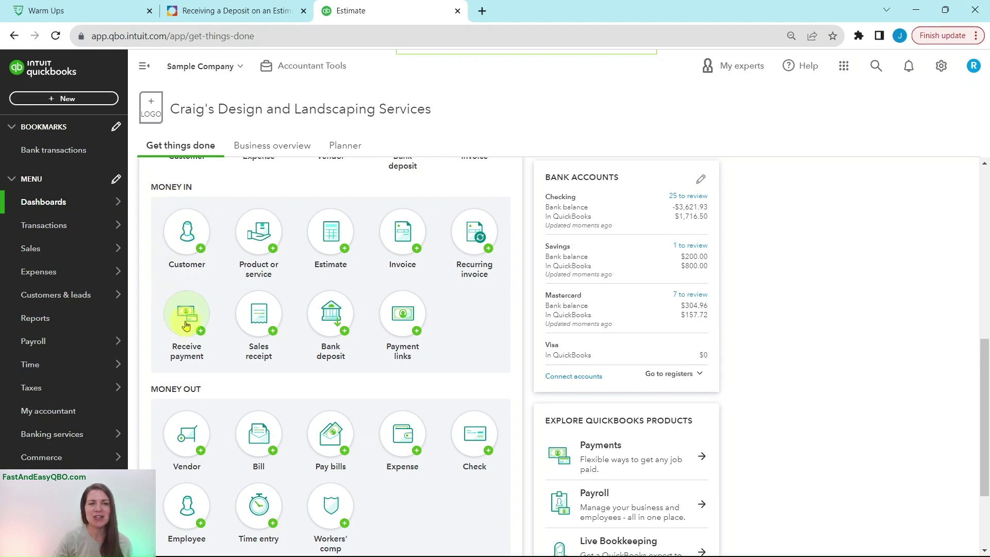
click(188, 323)
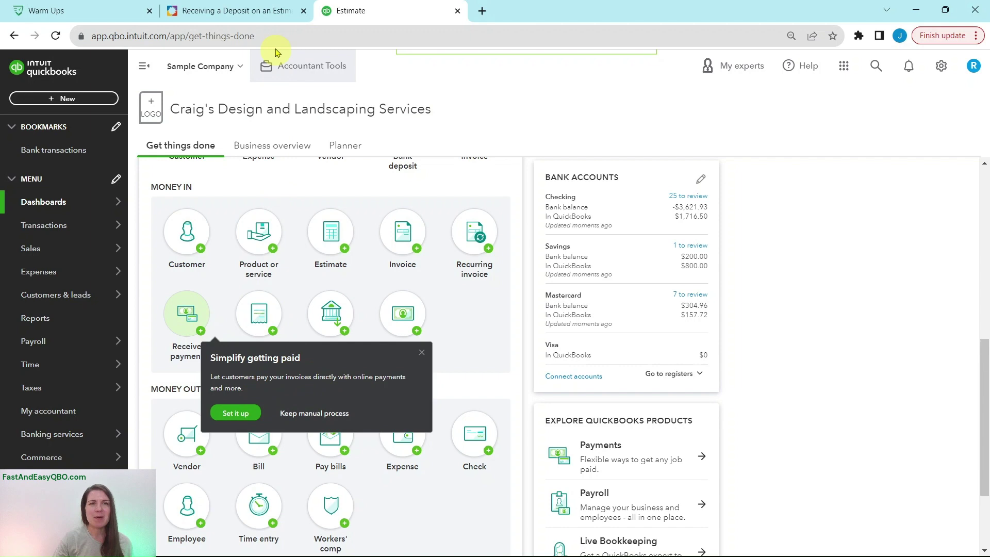
After reading Step 2, decline online payments setup and keep the manual process.
click(272, 17)
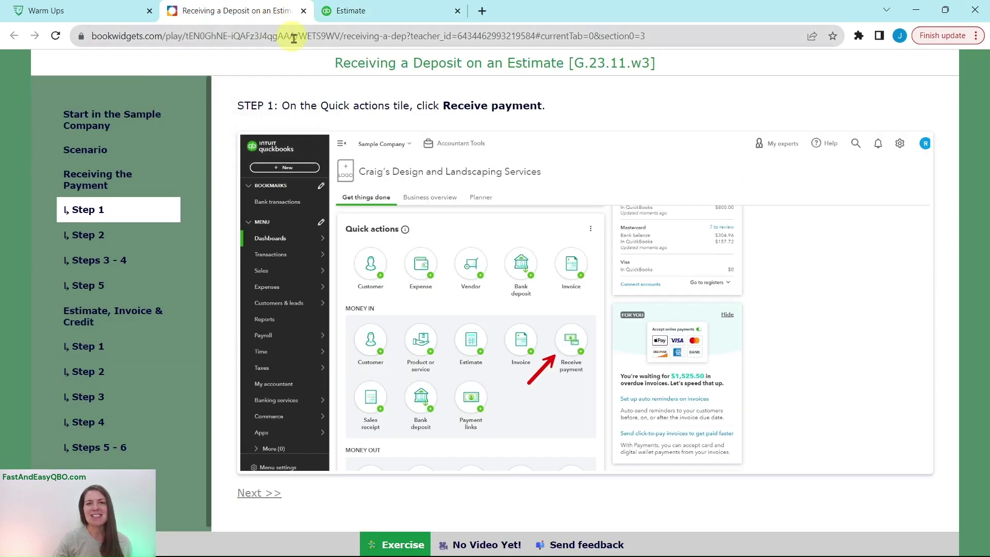
click(102, 234)
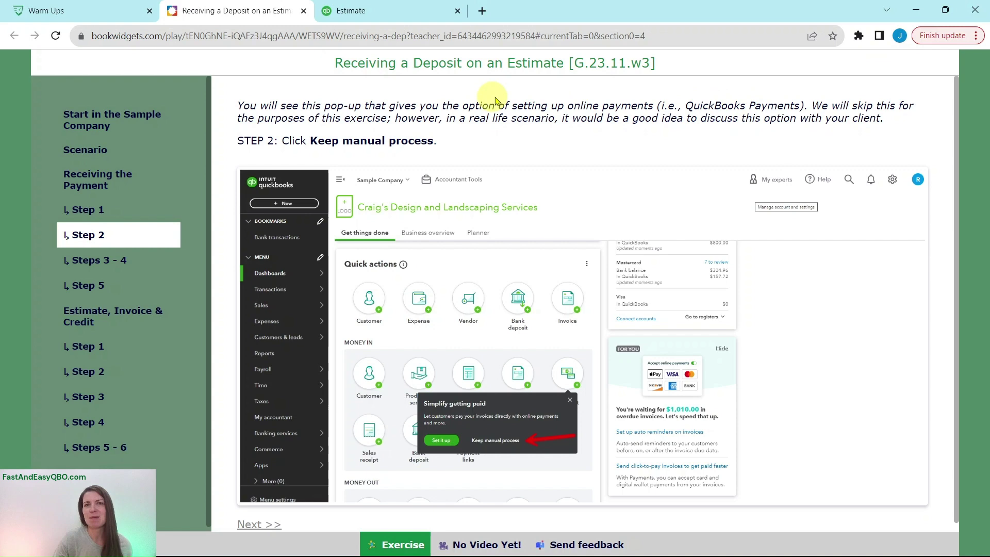
click(355, 20)
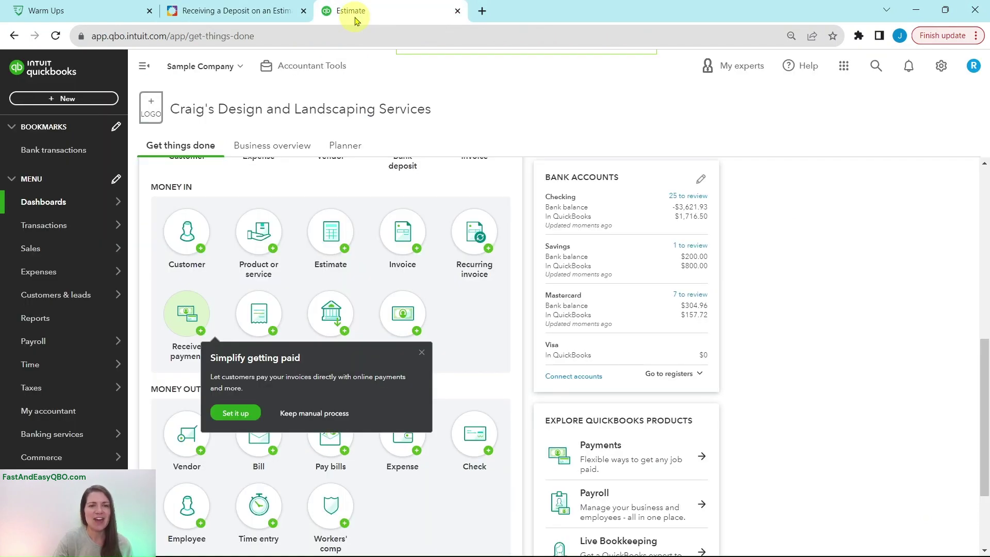
click(326, 415)
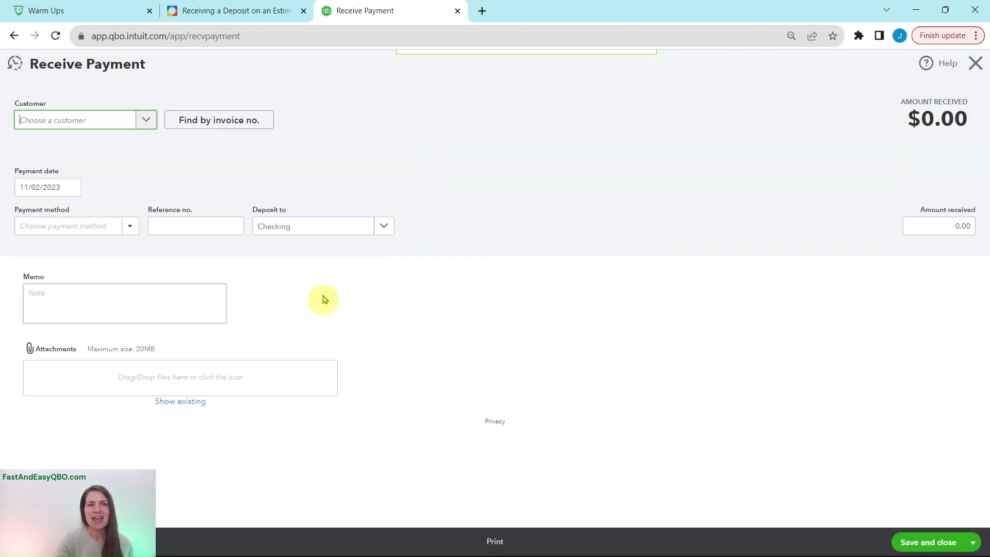
Review Steps 3 - 4, then set the payment's customer to Sally's Hair Salon.
click(231, 16)
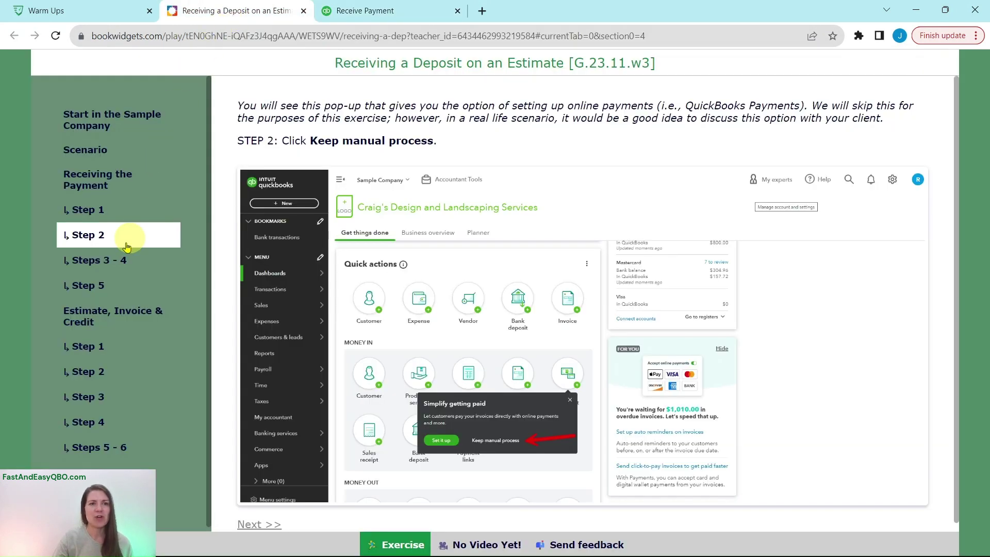
click(104, 258)
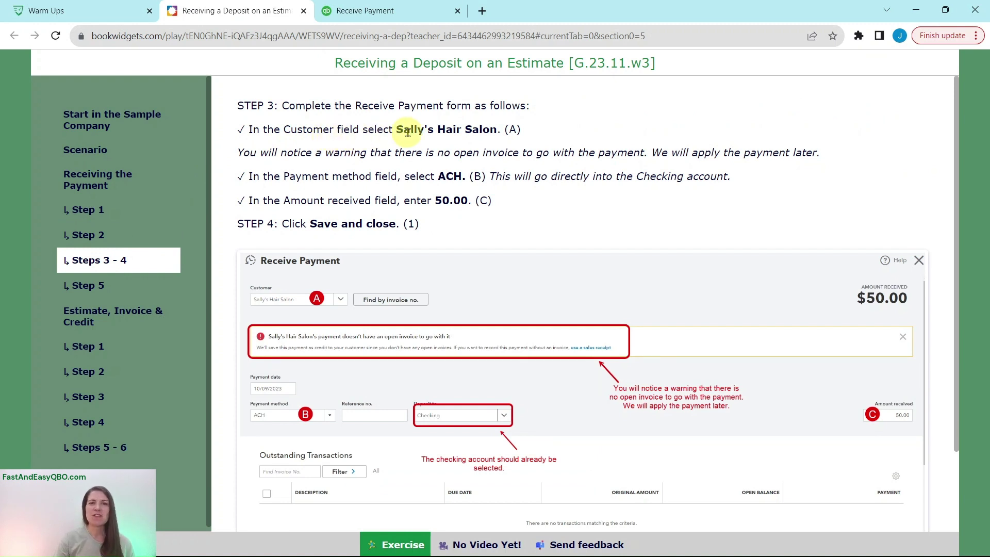
click(376, 11)
click(75, 123)
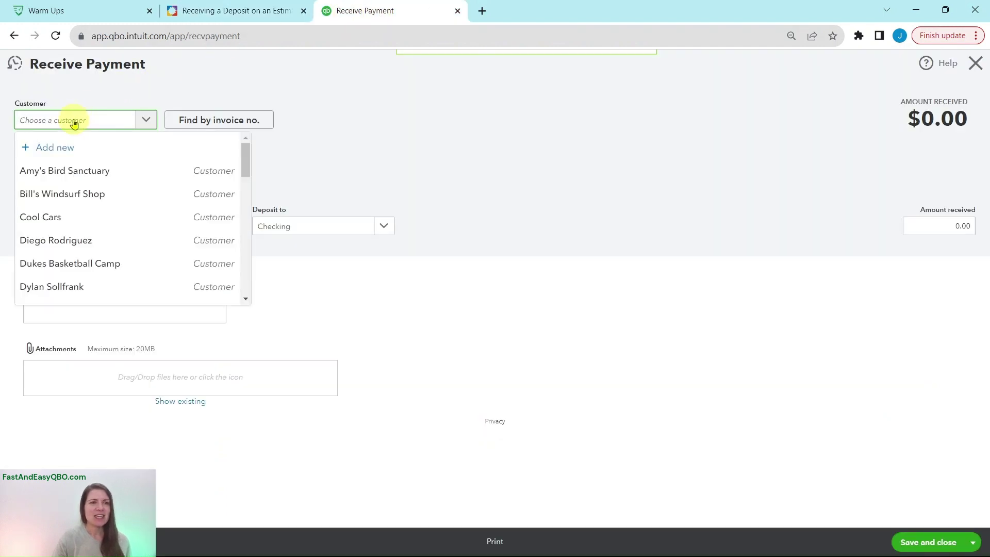
text(sally)
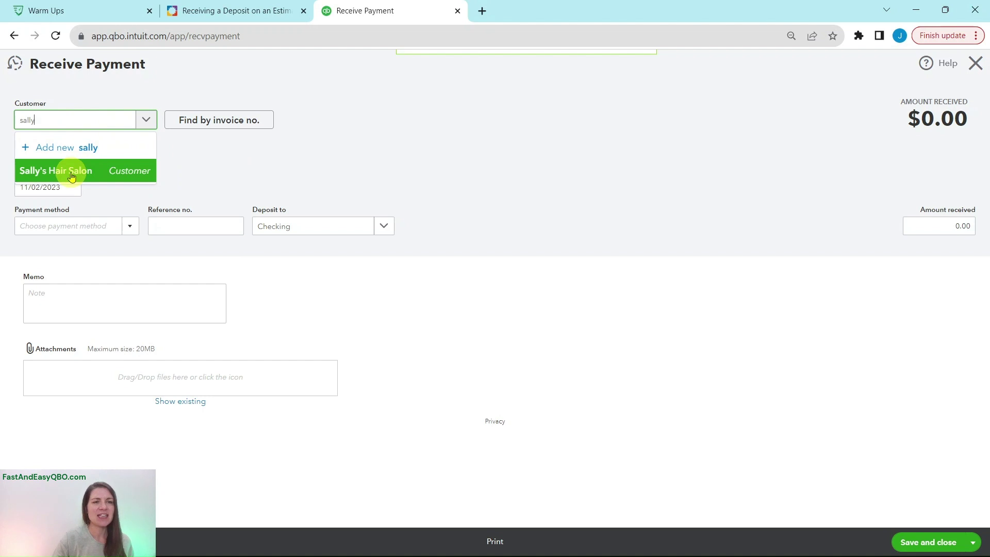
click(71, 177)
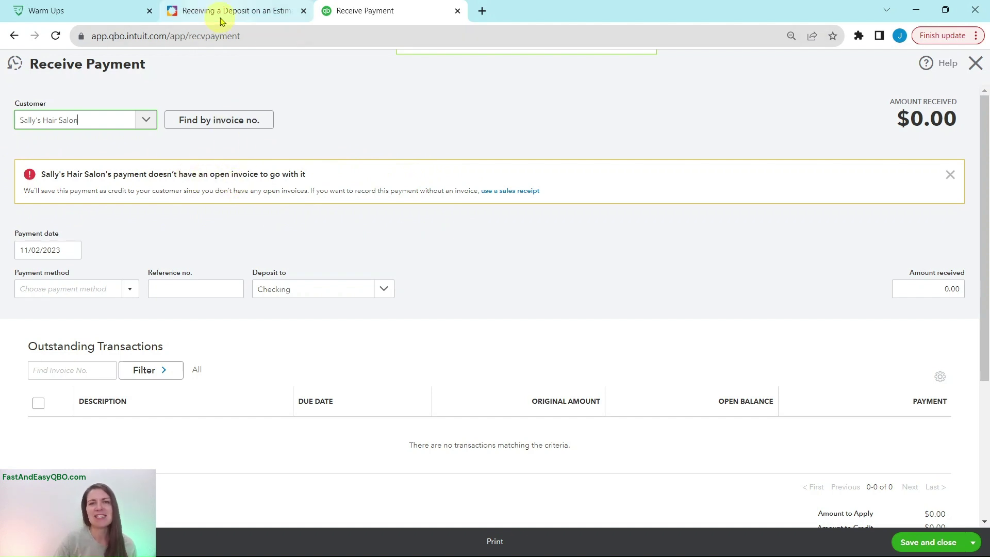
mouse_move(220, 21)
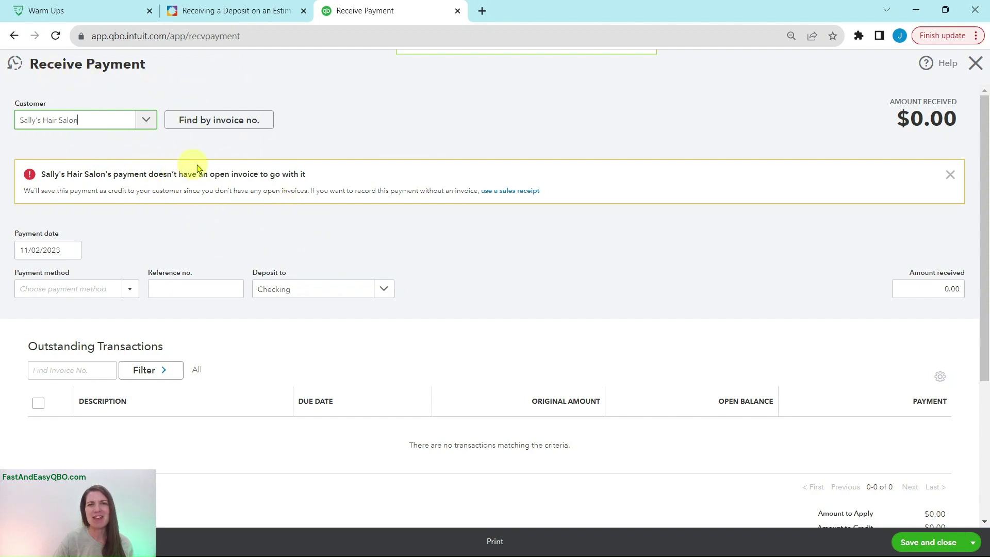
Set the payment method to ACH.
click(265, 10)
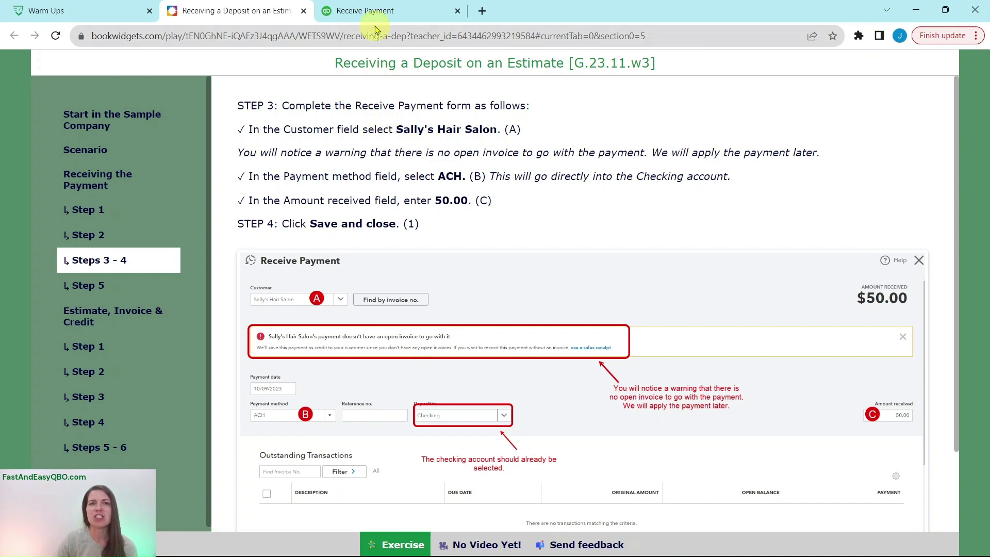
click(367, 11)
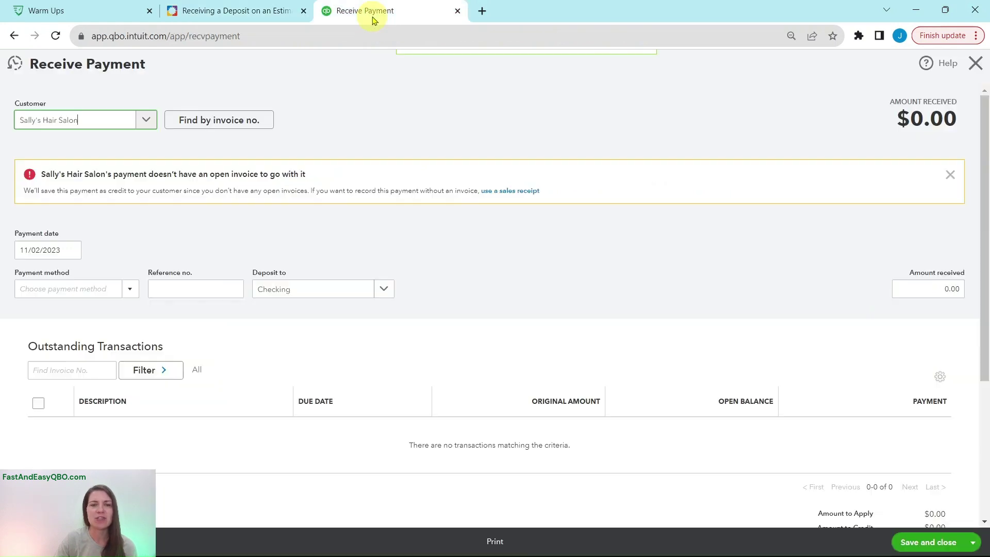
click(131, 290)
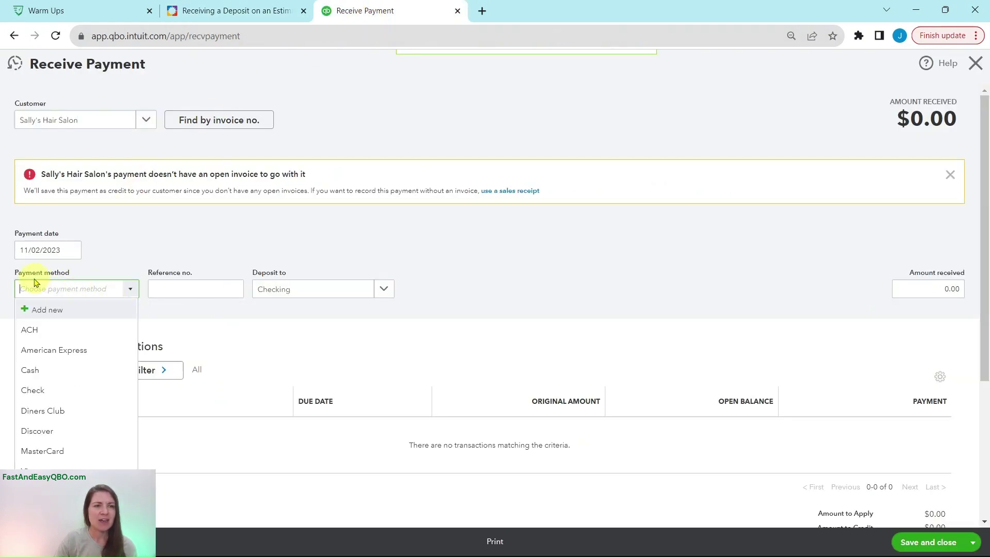
click(36, 332)
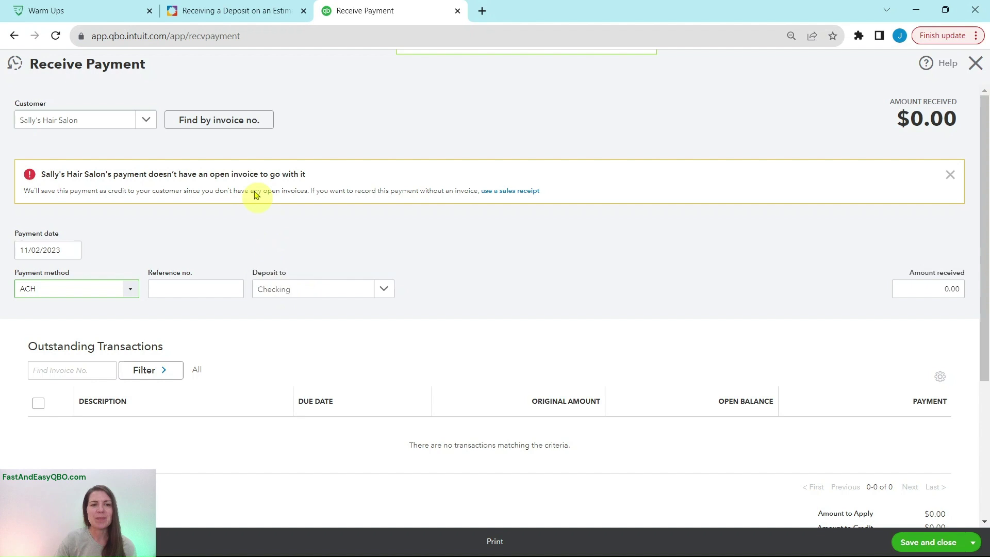
Enter 50.00 as the amount received, checking the lesson instructions.
click(242, 10)
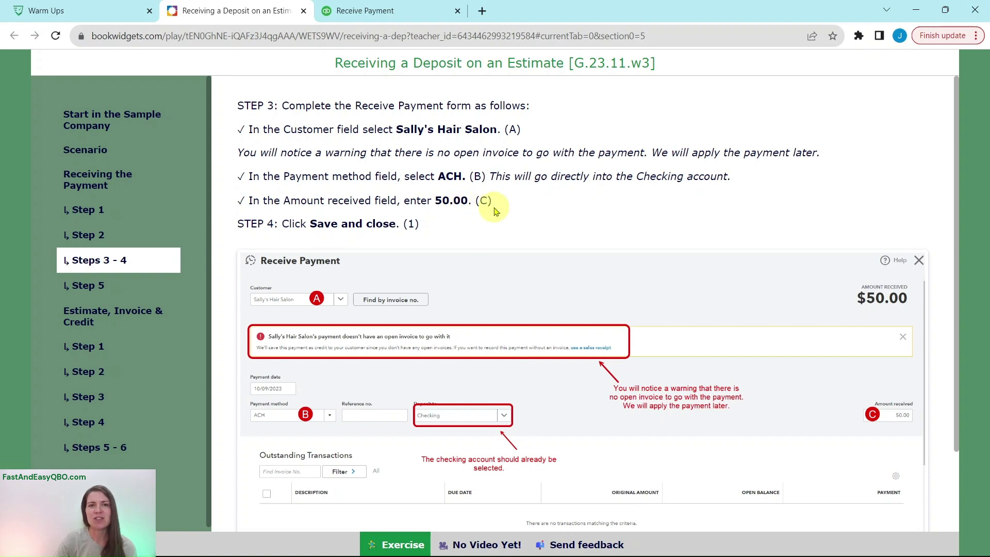
click(388, 13)
click(932, 286)
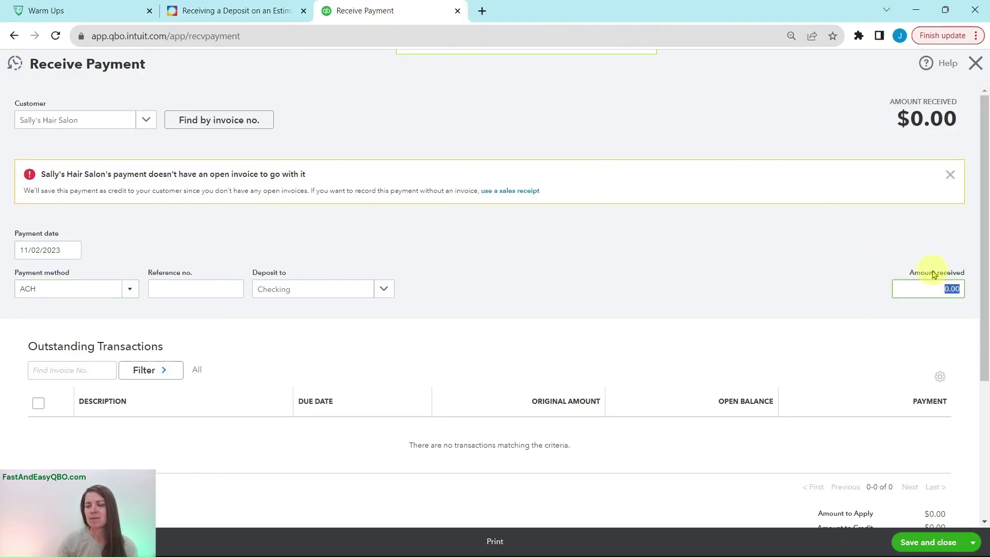
key(Tab)
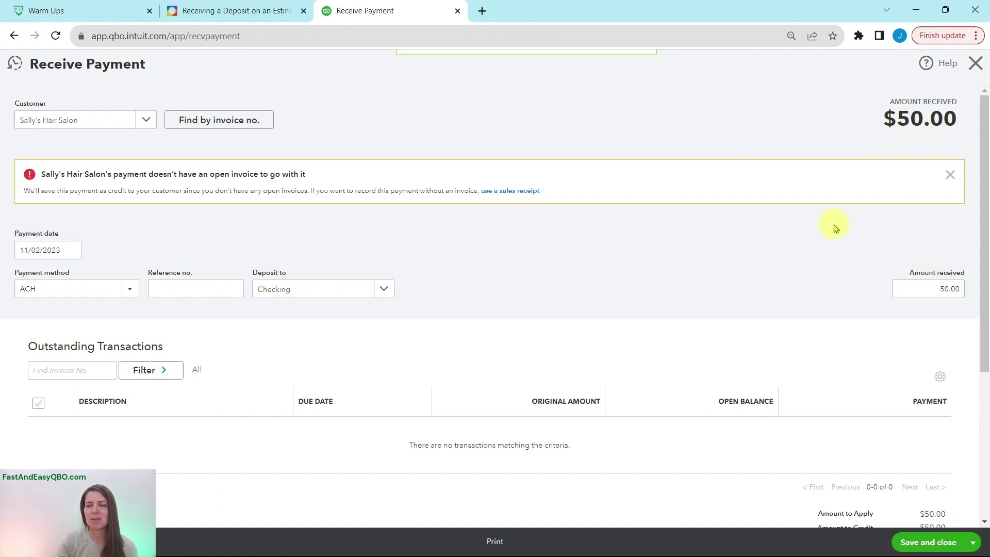
click(258, 10)
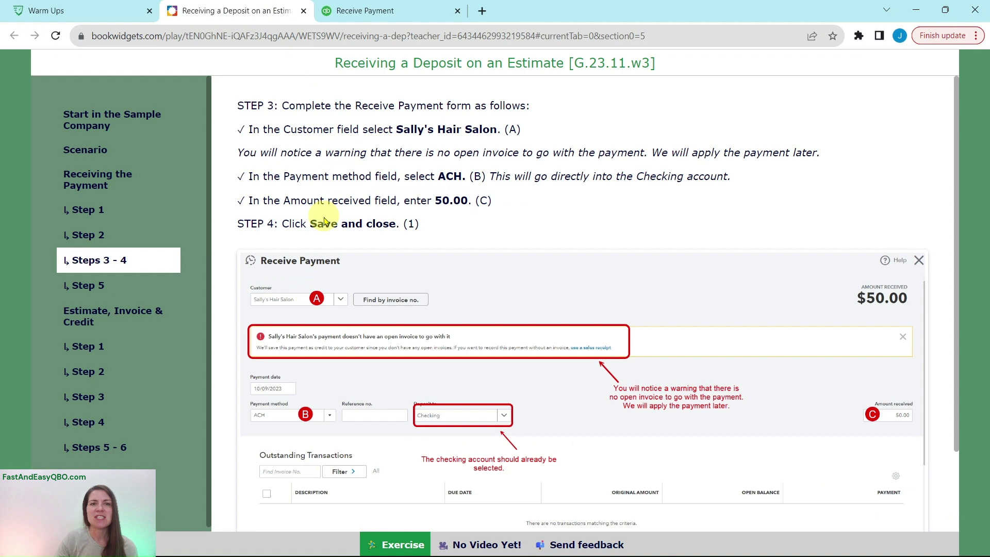
click(352, 11)
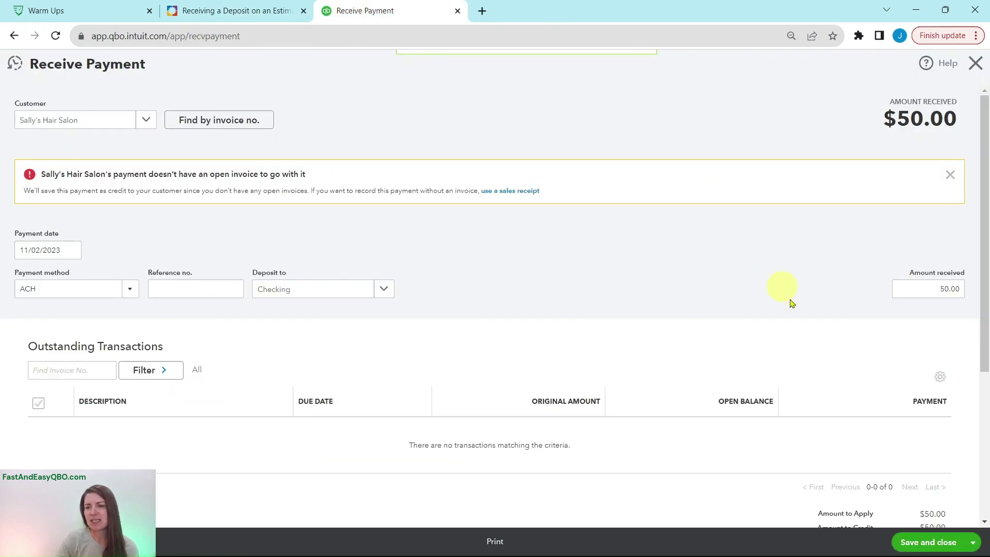
Save the $50.00 payment as a customer credit and open the lesson's Step 5.
click(931, 543)
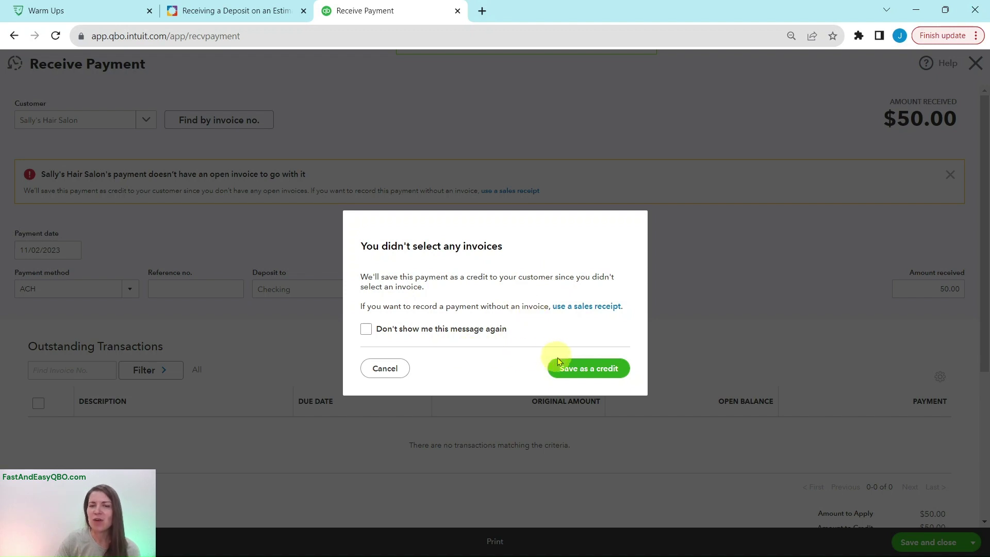
click(593, 369)
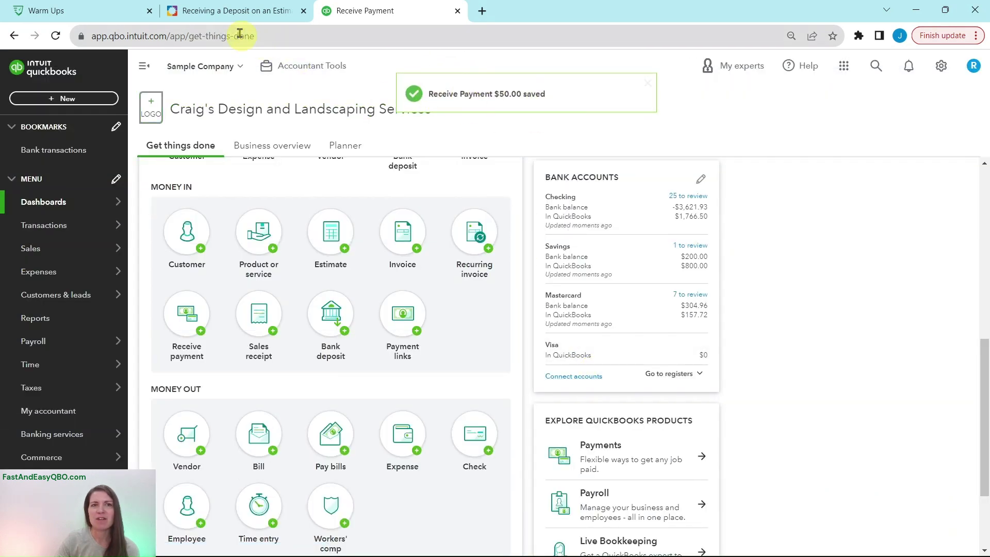
click(228, 12)
click(91, 286)
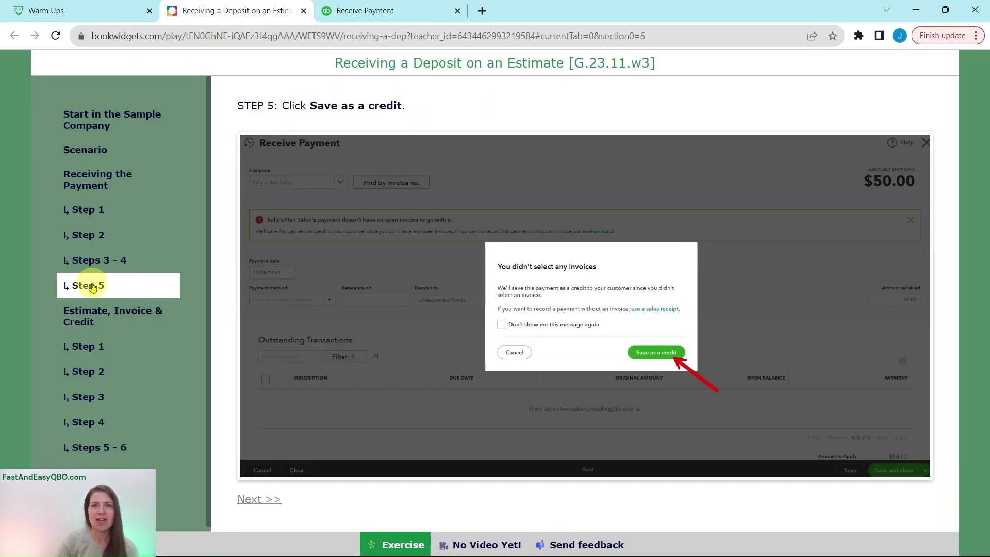
Read the Estimate, Invoice & Credit Step 1 instructions and return to the QuickBooks dashboard.
click(77, 313)
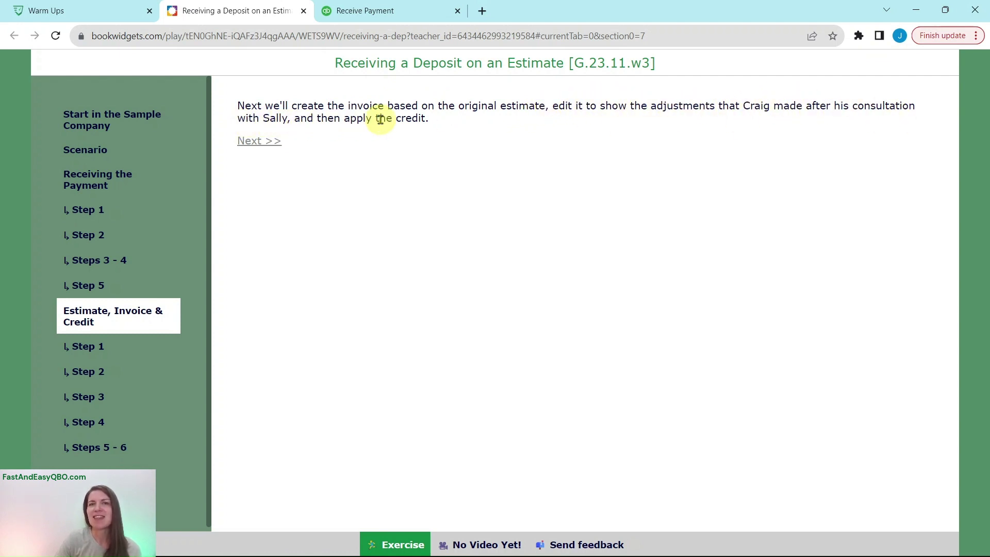
click(87, 349)
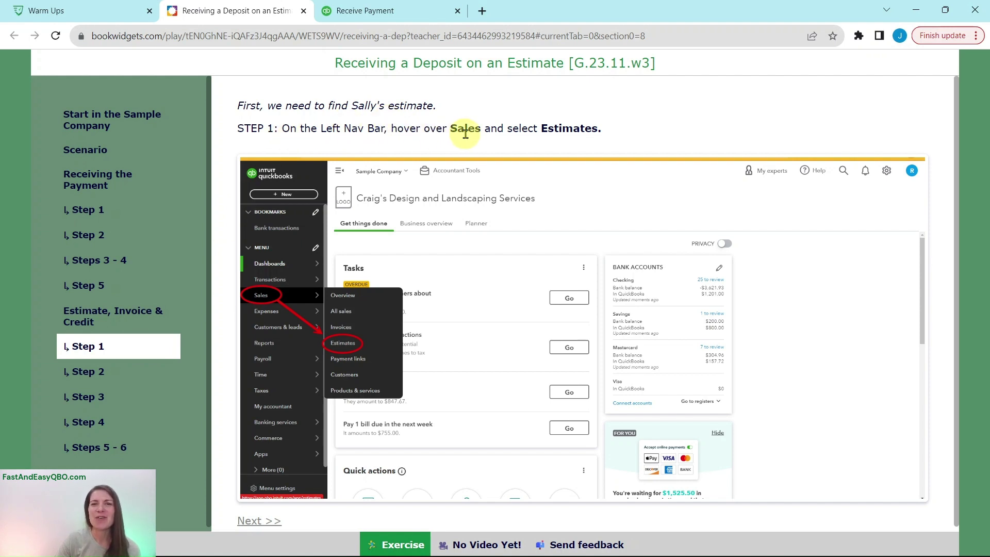
click(426, 14)
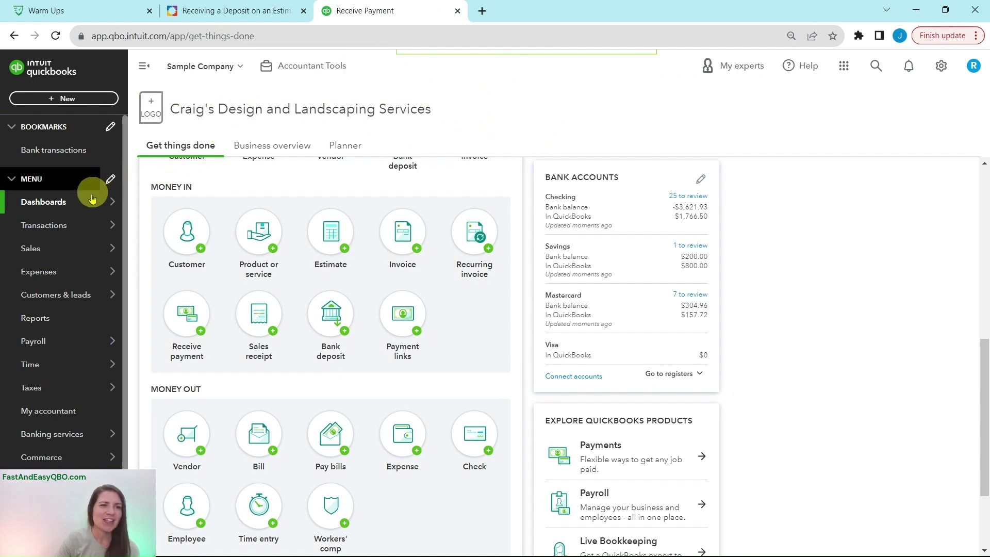
Open Sales > Estimates and the action menu for Sally's Hair Salon estimate 1003.
mouse_move(26, 250)
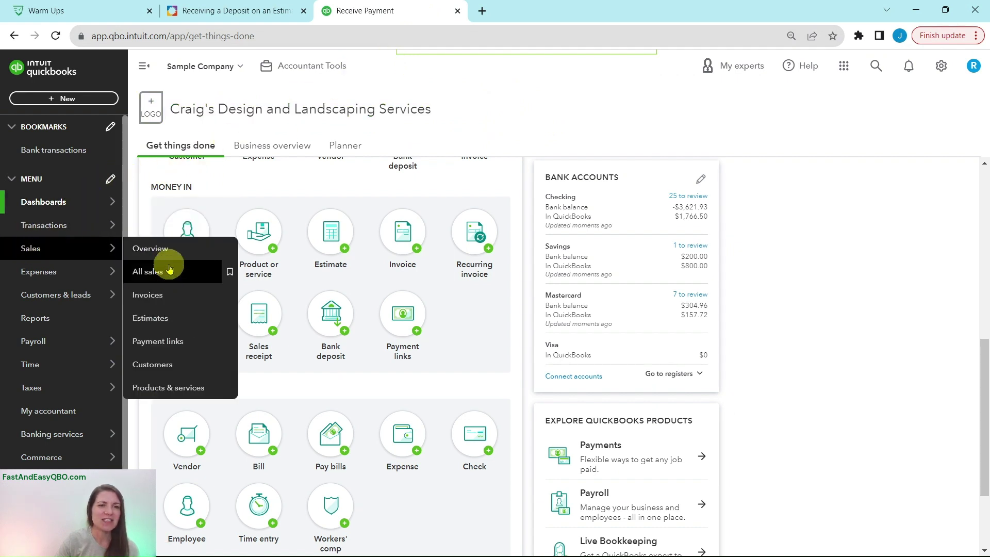
click(171, 322)
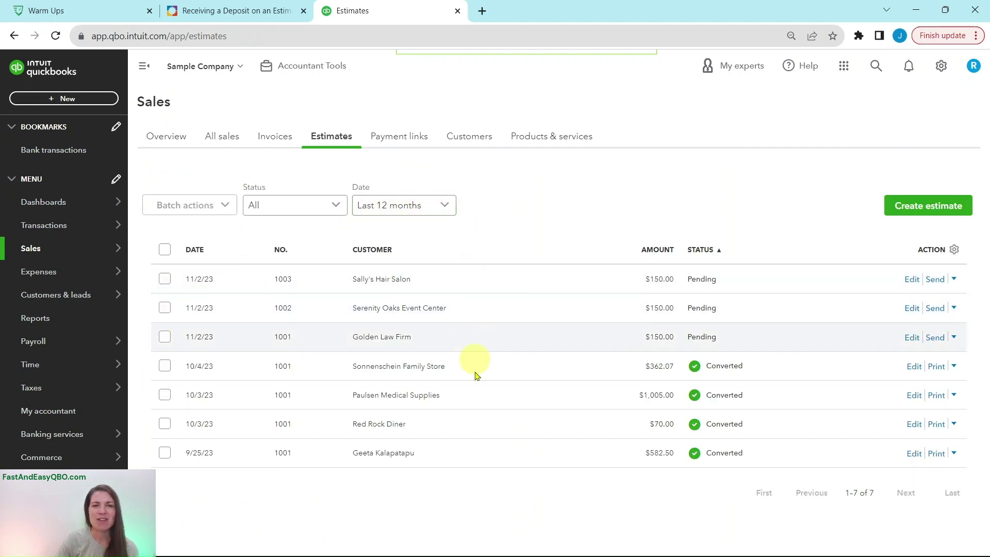
click(252, 12)
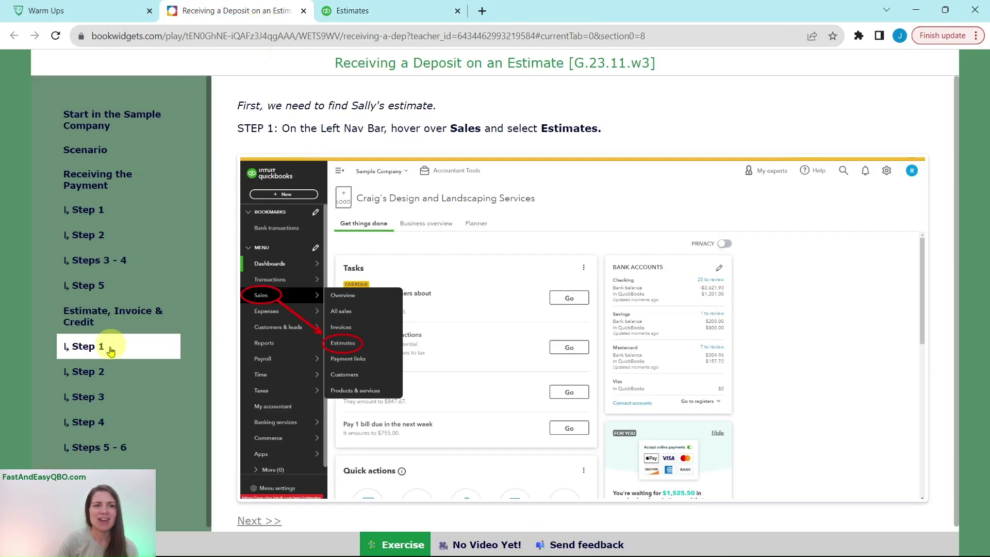
click(84, 371)
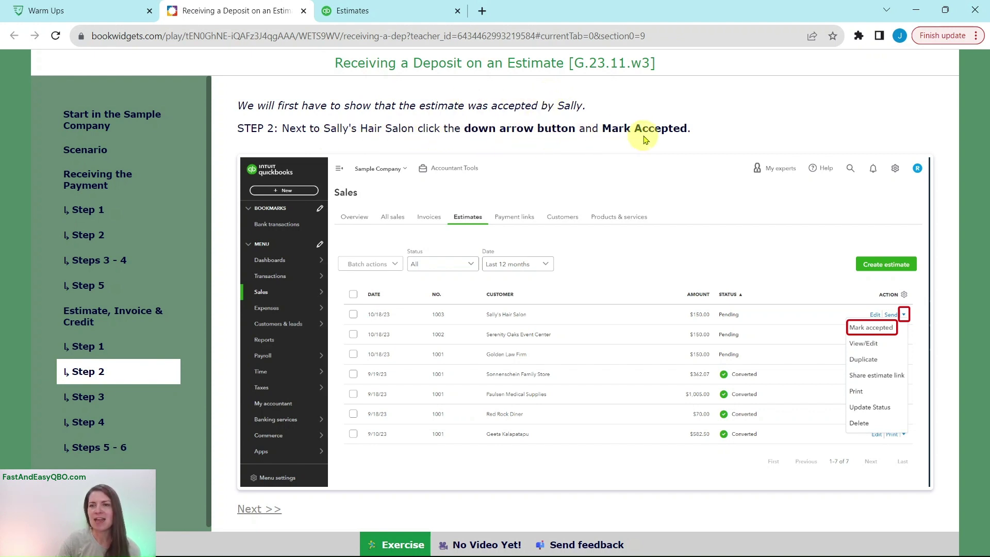
click(361, 10)
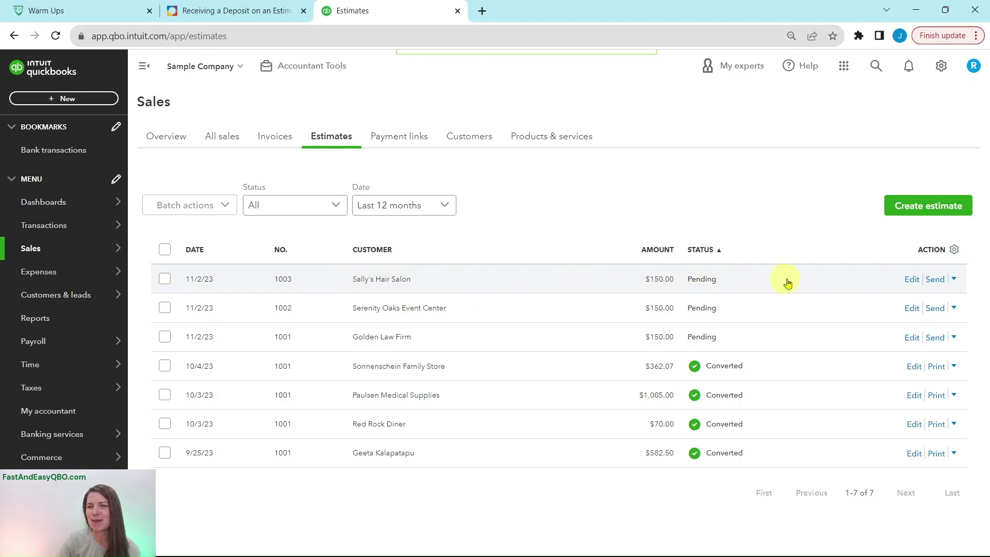
click(954, 279)
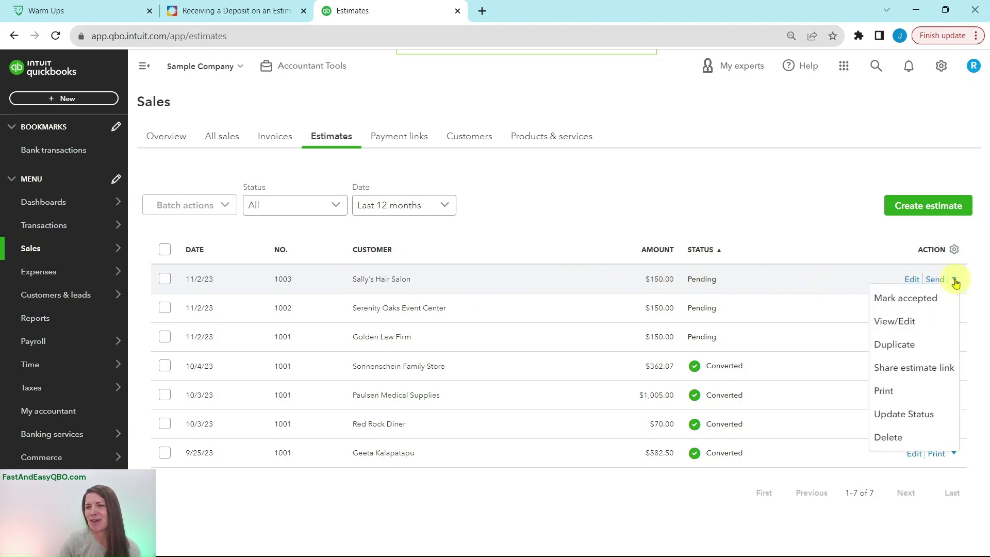
Mark estimate 1003 accepted, entering the acceptor's name and today's date, 2023-11-02.
click(907, 299)
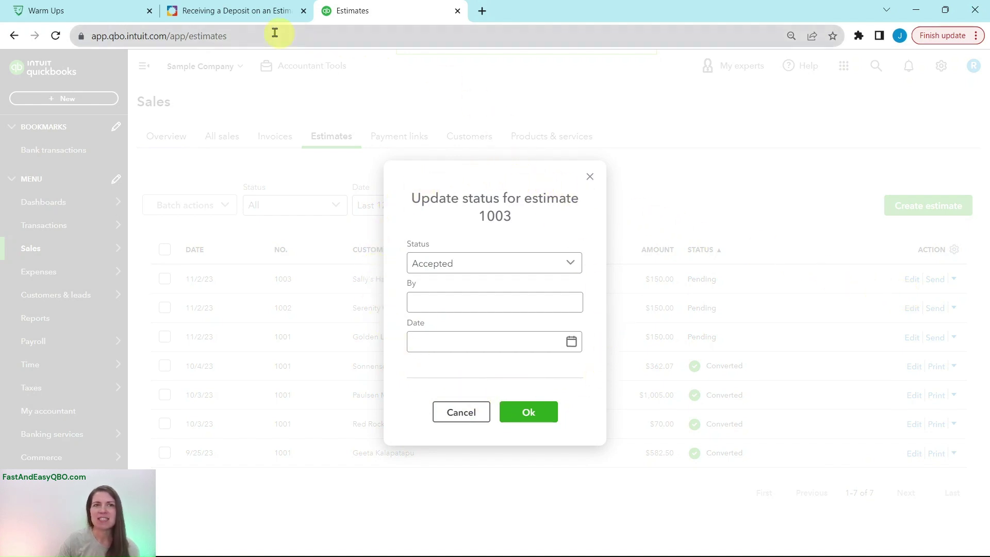
click(240, 10)
click(98, 396)
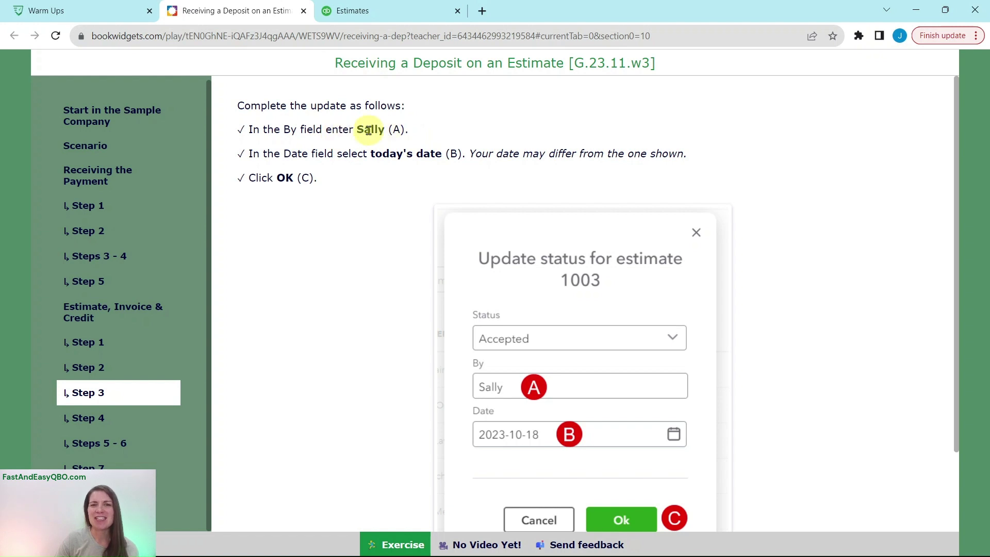
click(349, 16)
click(480, 302)
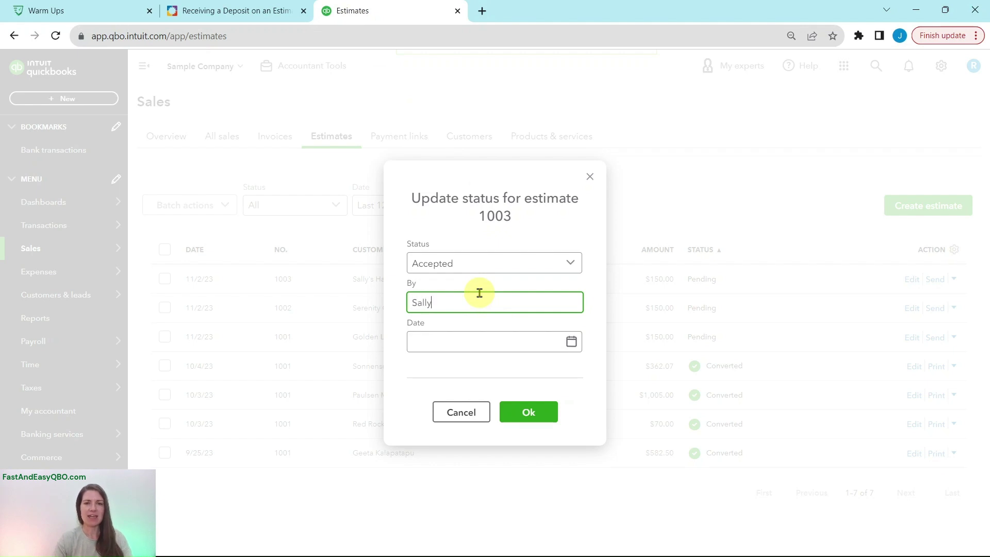
text(Sally)
click(435, 342)
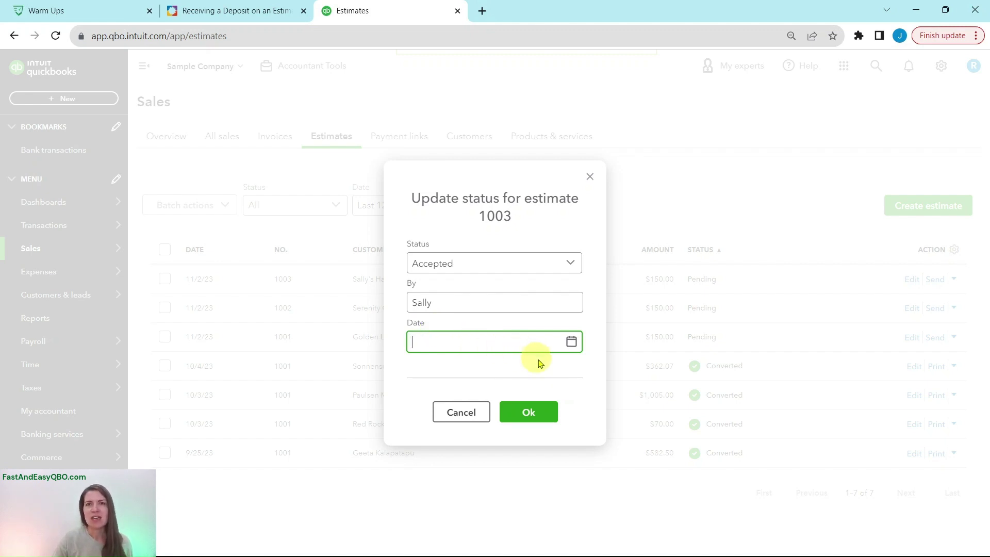
key(t)
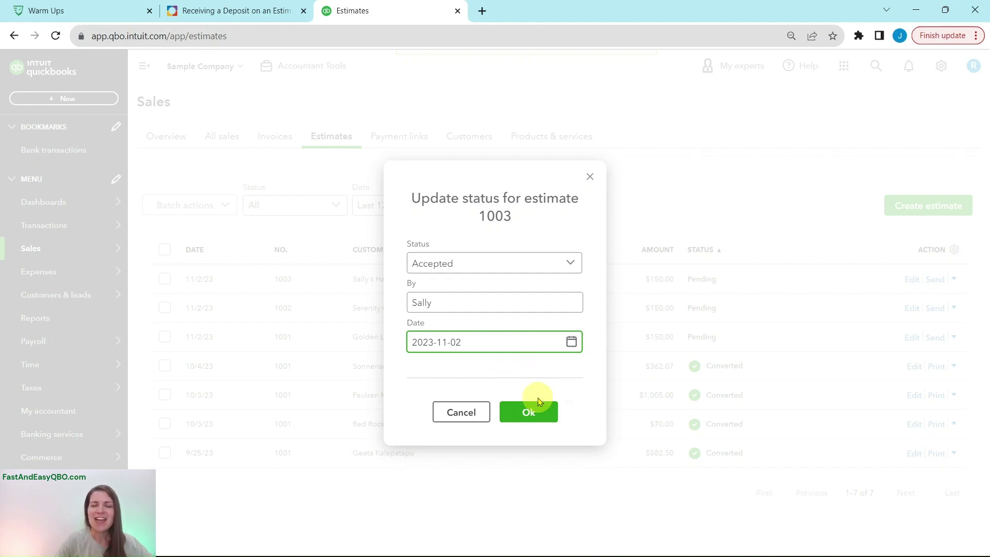
click(526, 415)
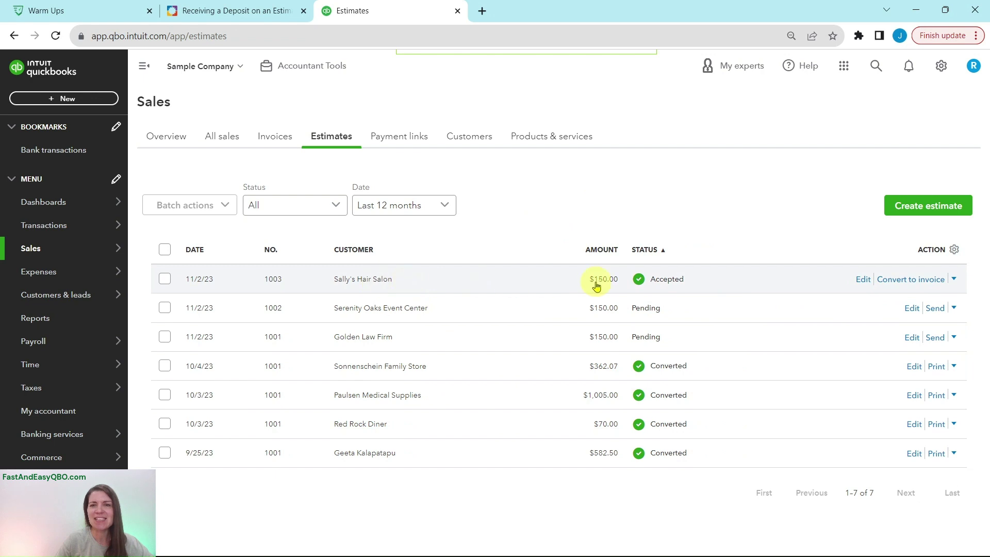
Convert Sally's Hair Salon estimate 1003 into an invoice, reviewing lesson Steps 4 through 6.
click(211, 11)
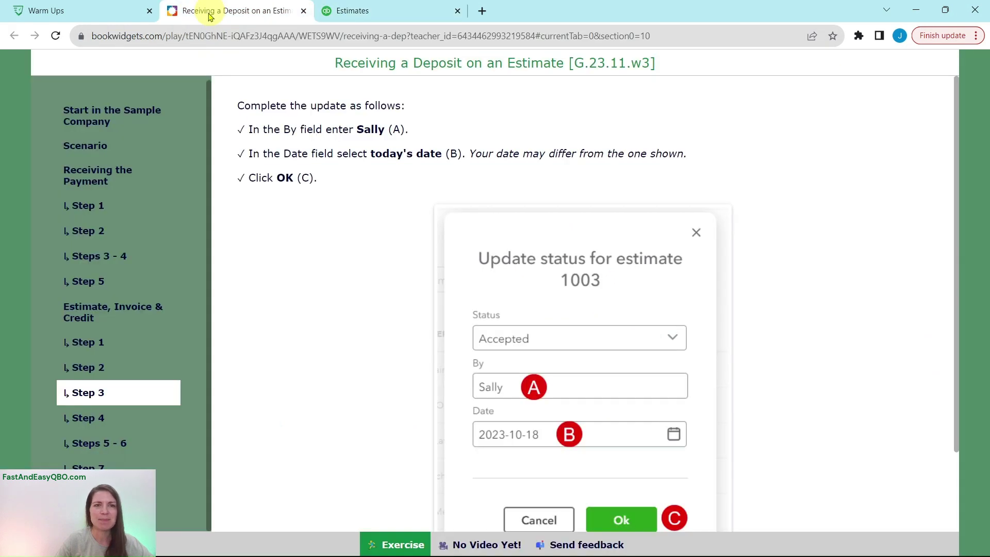
click(114, 413)
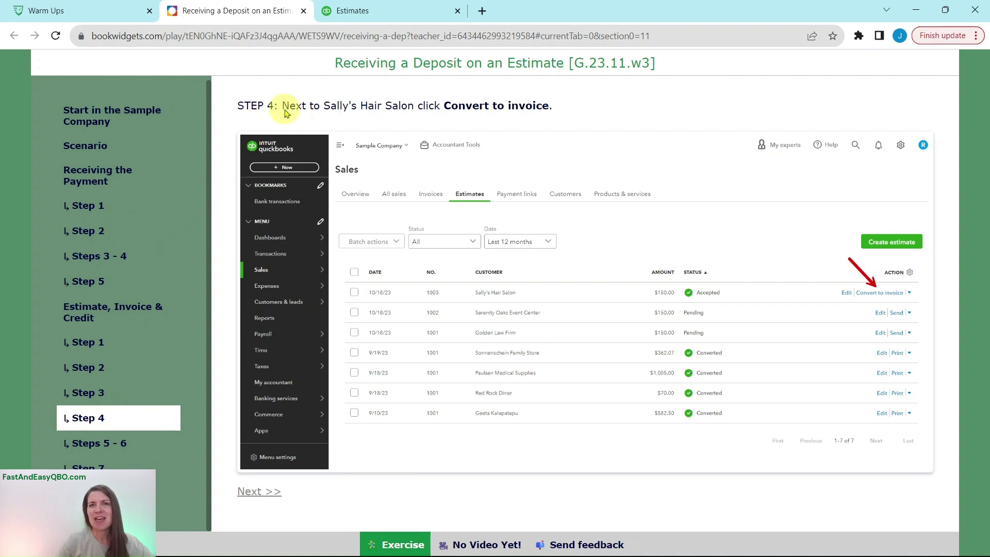
click(355, 15)
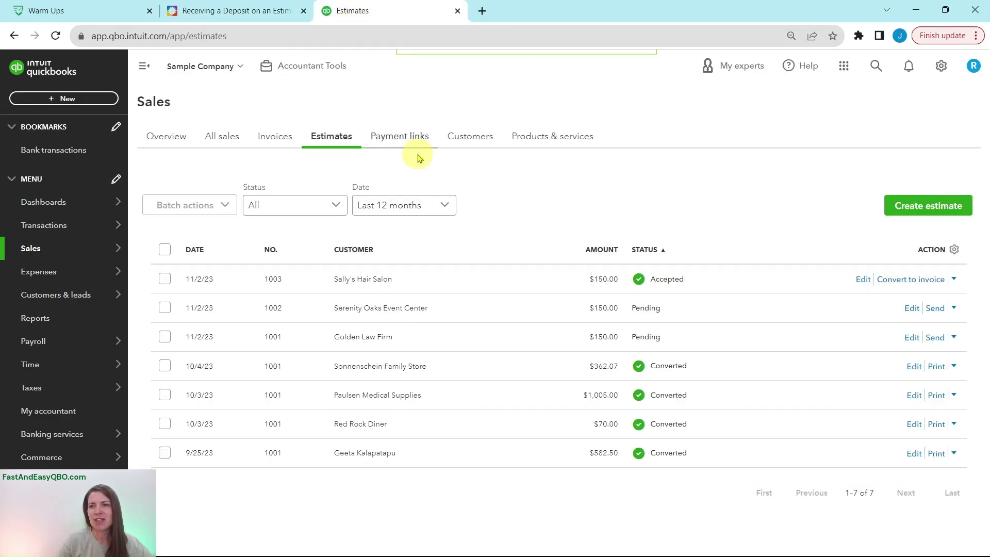
click(917, 280)
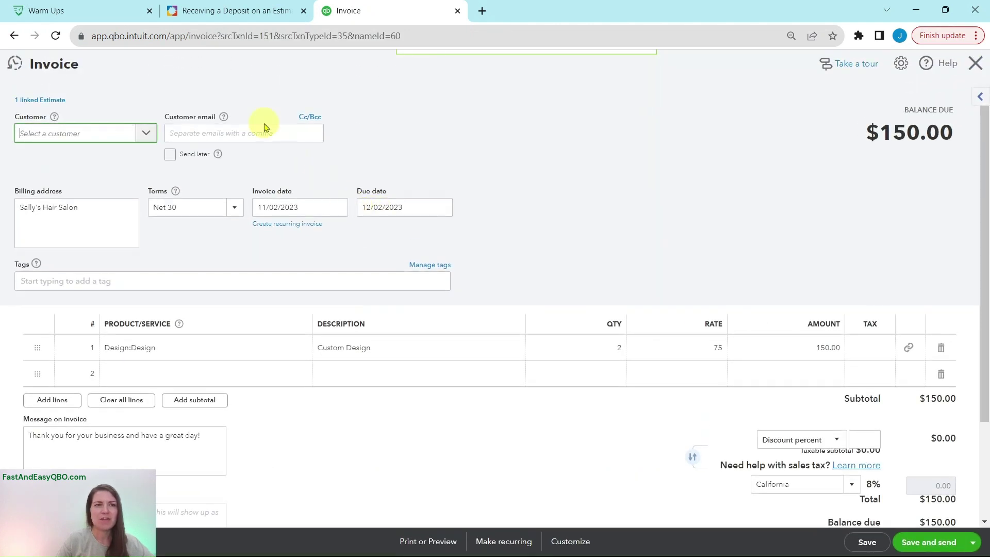
click(205, 13)
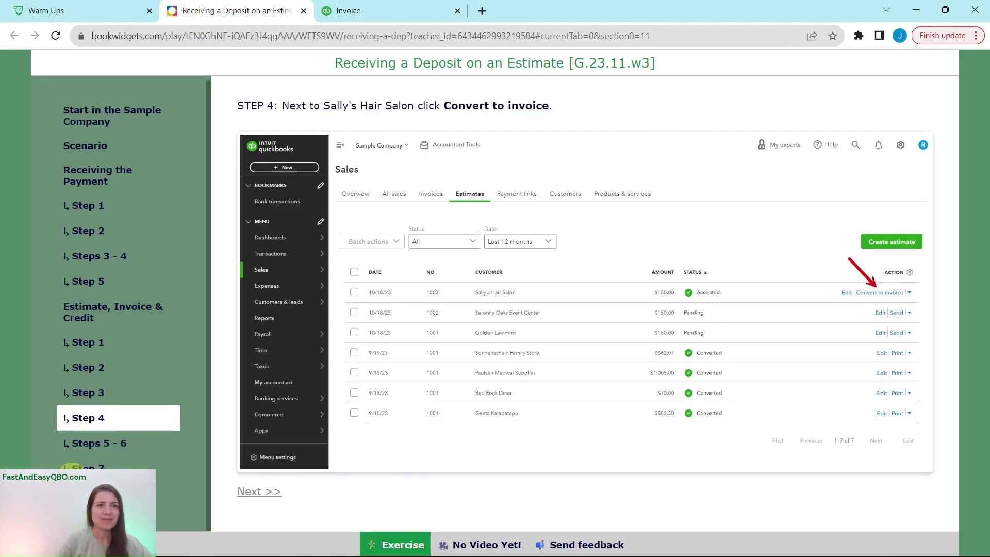
click(78, 441)
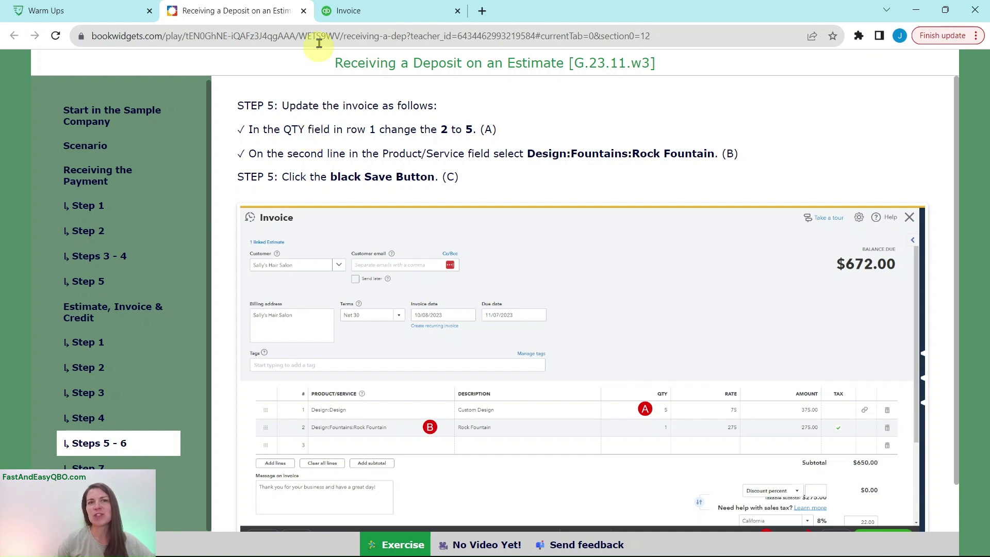
click(341, 10)
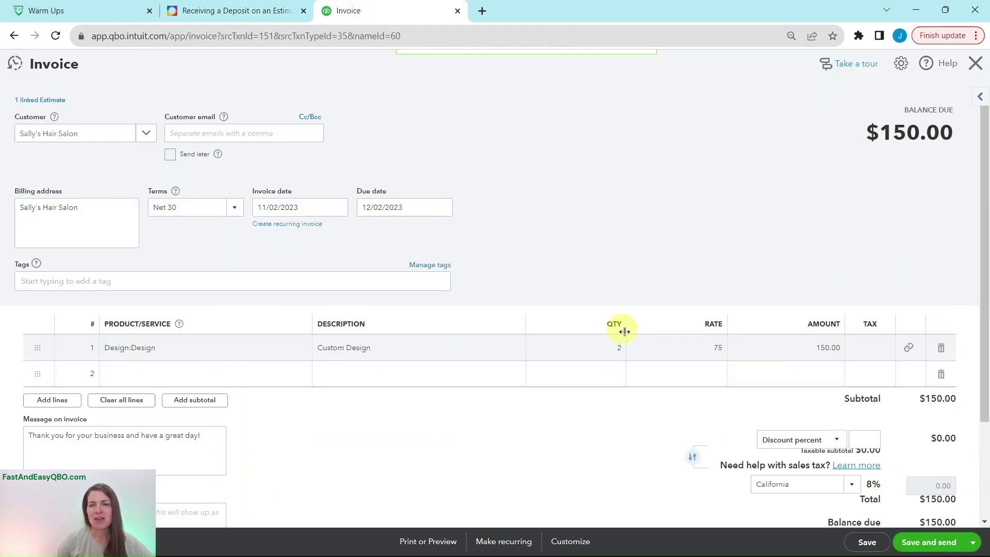
Change the Design line's quantity to 5, making its amount $375.00.
click(617, 347)
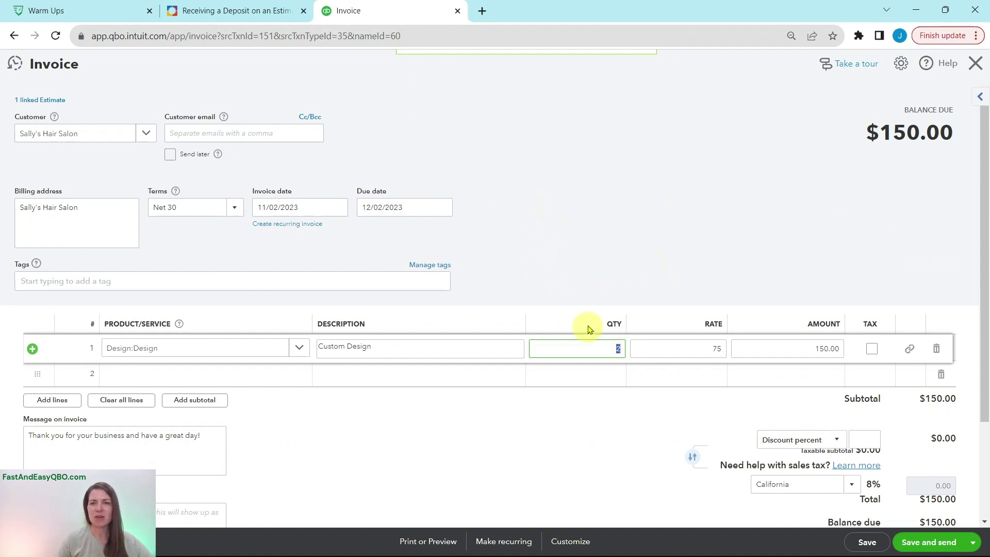
text(5)
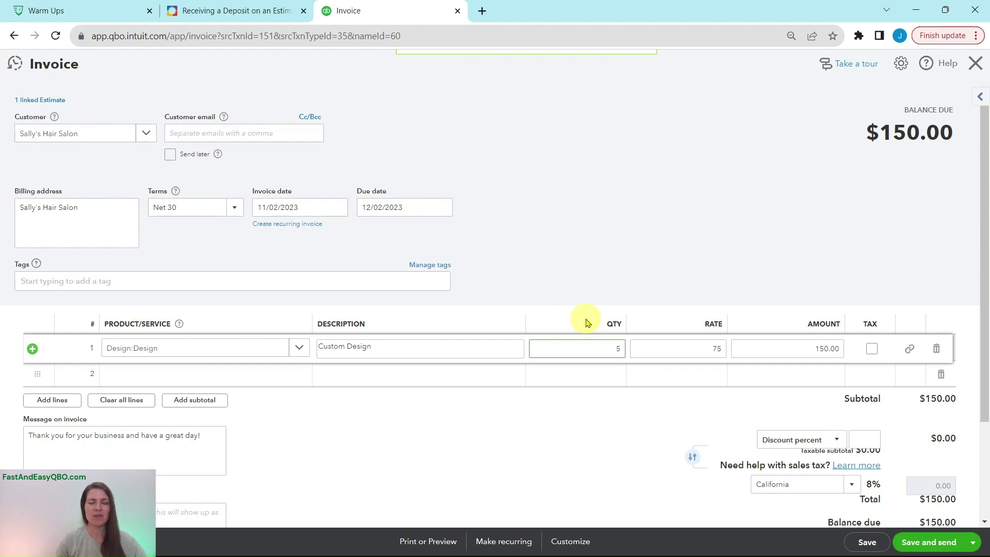
key(Tab)
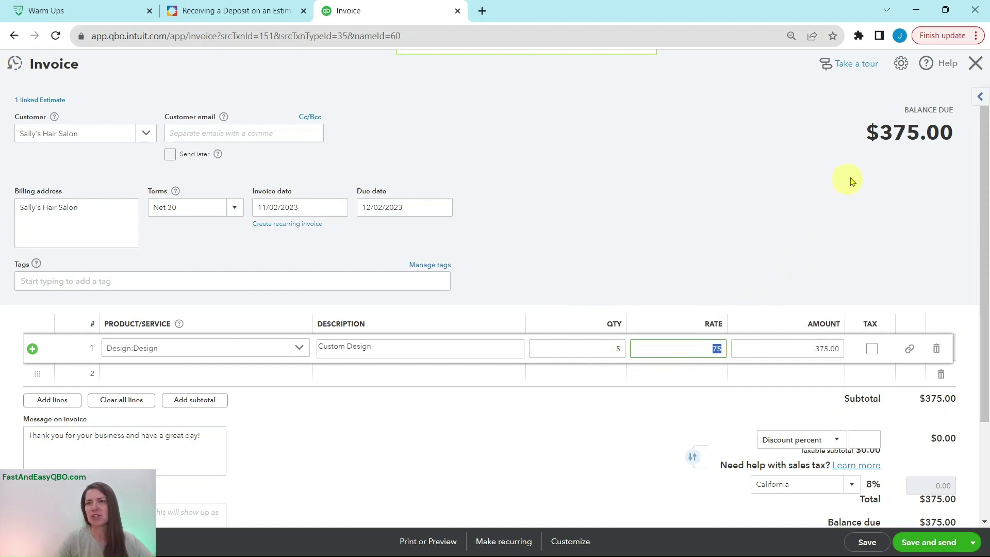
click(201, 11)
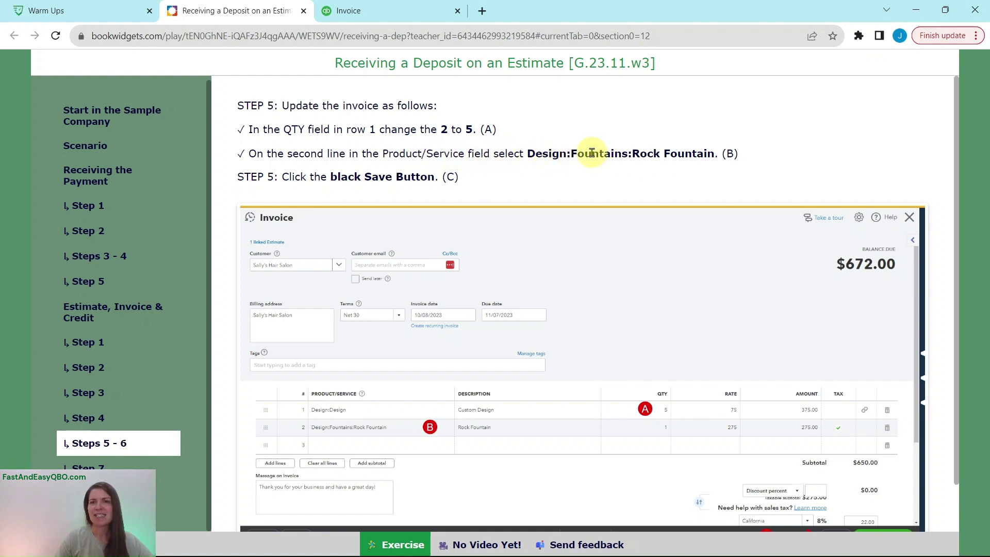
Add Design:Fountains:Rock Fountain as a taxable second line at $275.00, bringing the total to $672.00.
click(361, 11)
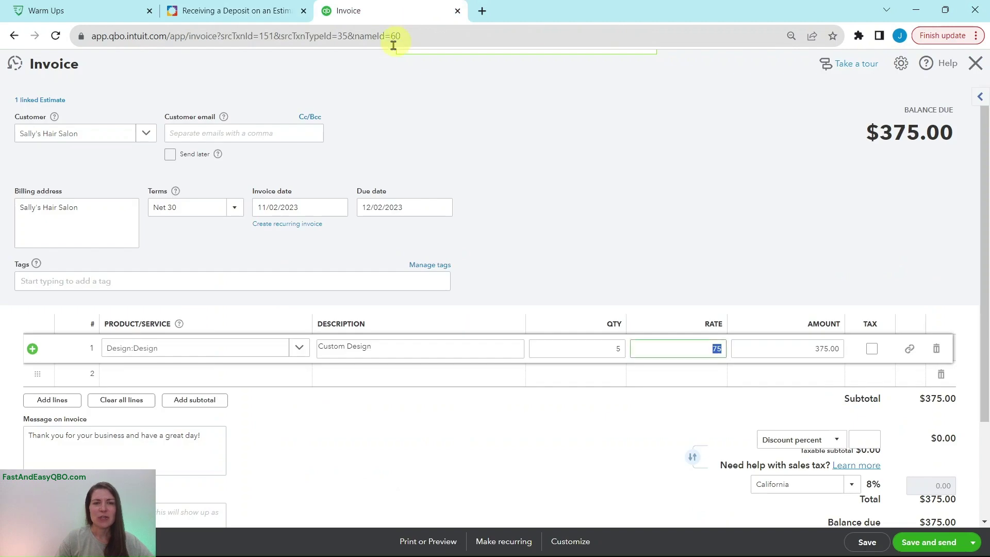
scroll(283, 270, down, 2)
click(230, 252)
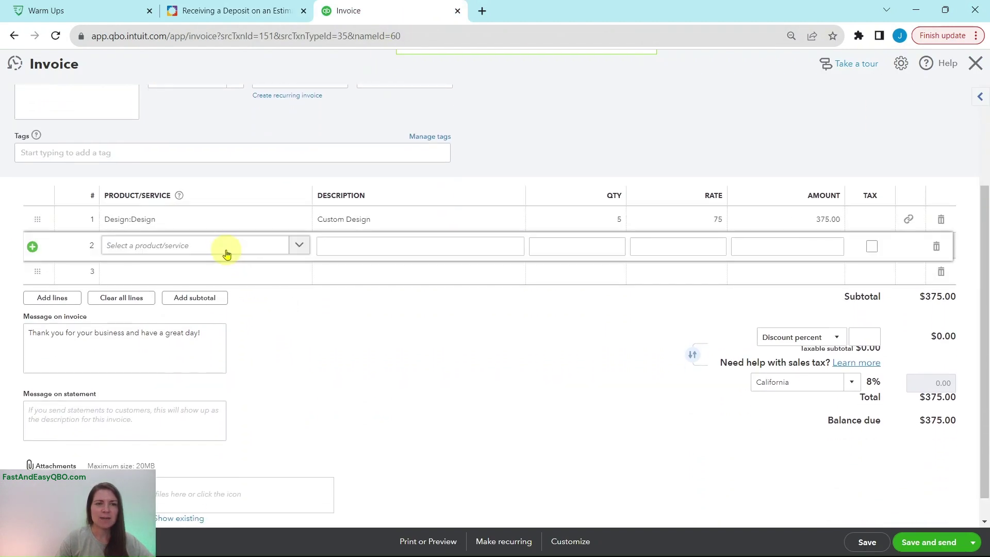
click(220, 253)
text(rock foun)
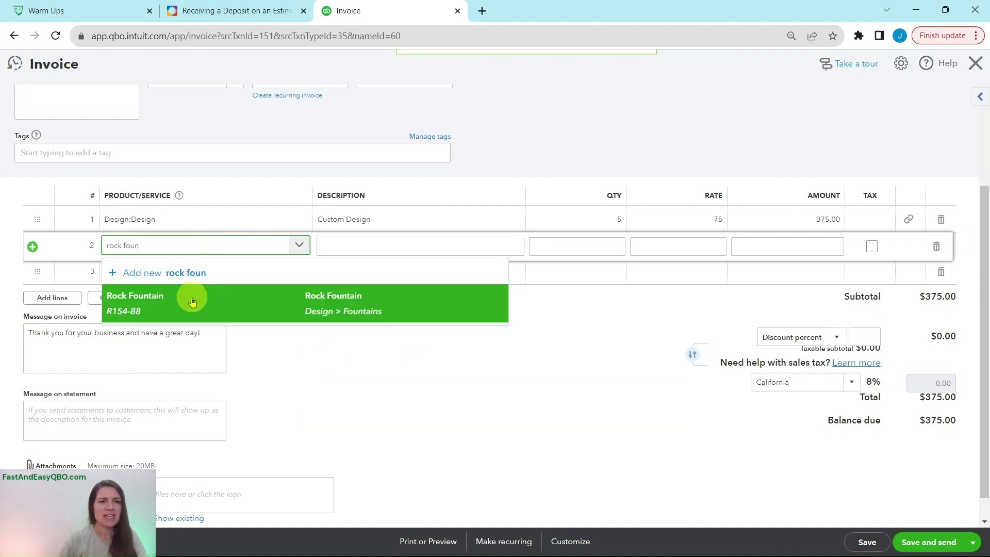
click(157, 307)
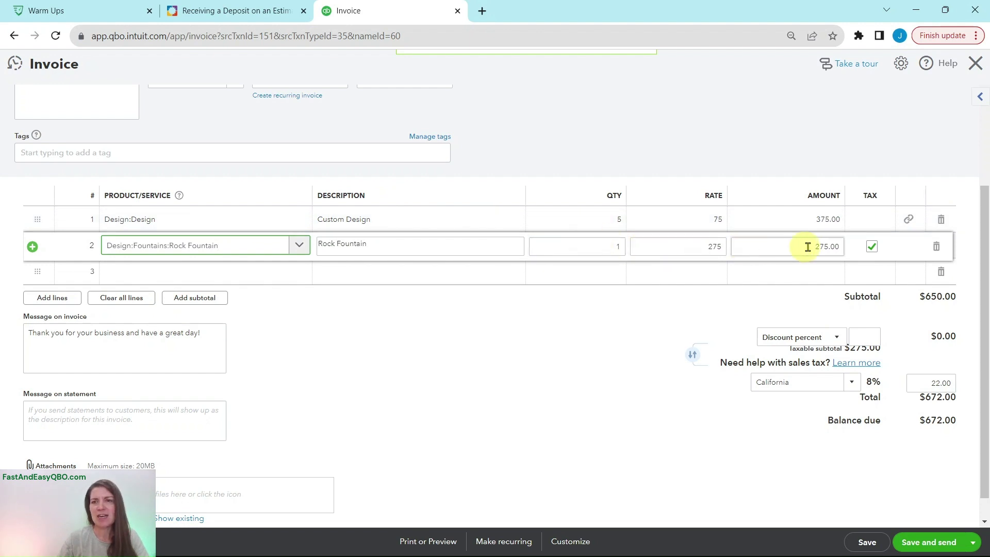
click(222, 10)
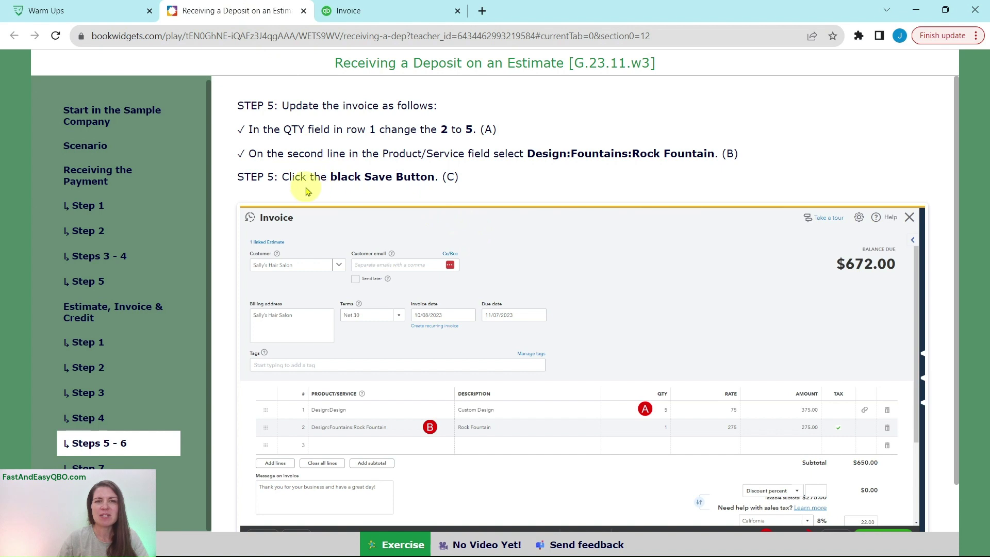
click(370, 17)
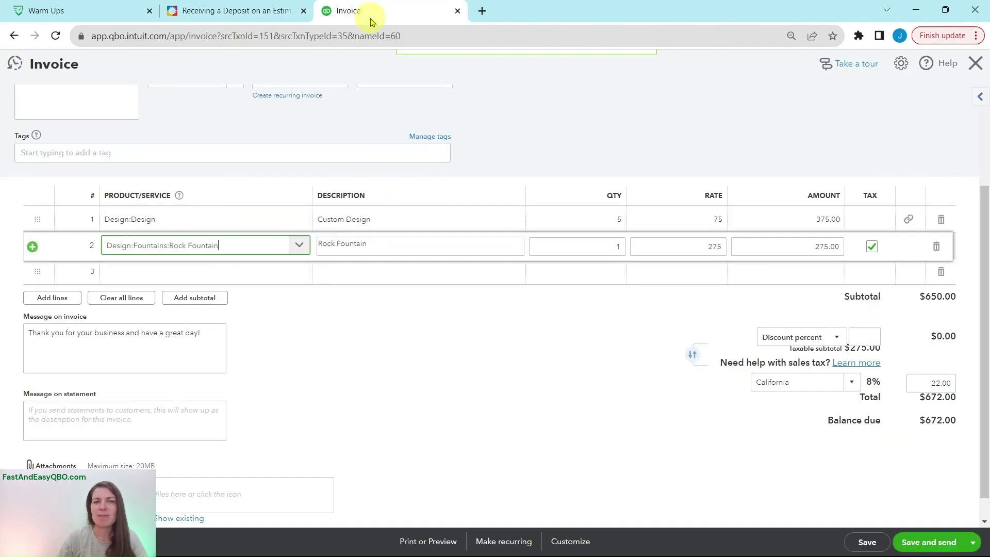
Save invoice #1038, which automatically applies the $50.00 deposit.
click(866, 542)
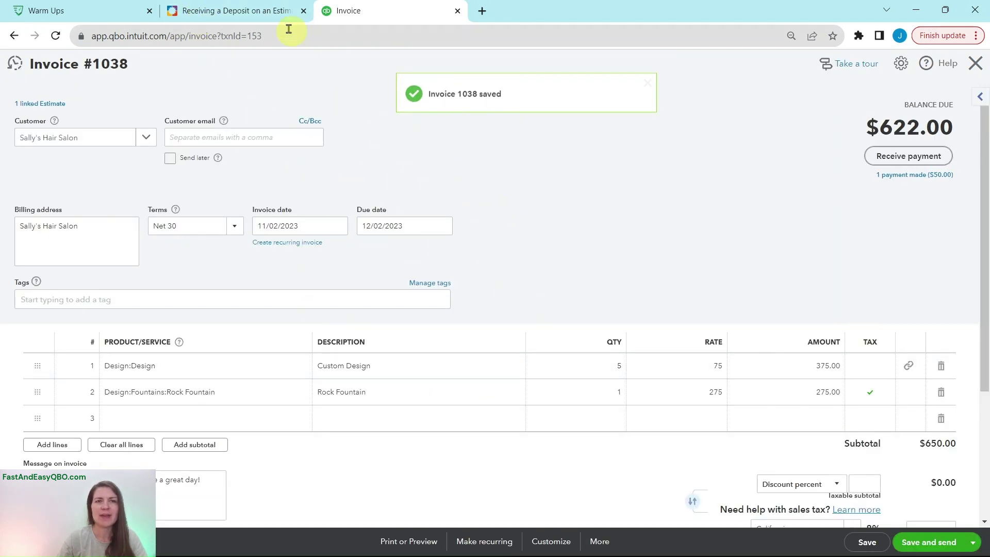
click(268, 11)
click(103, 465)
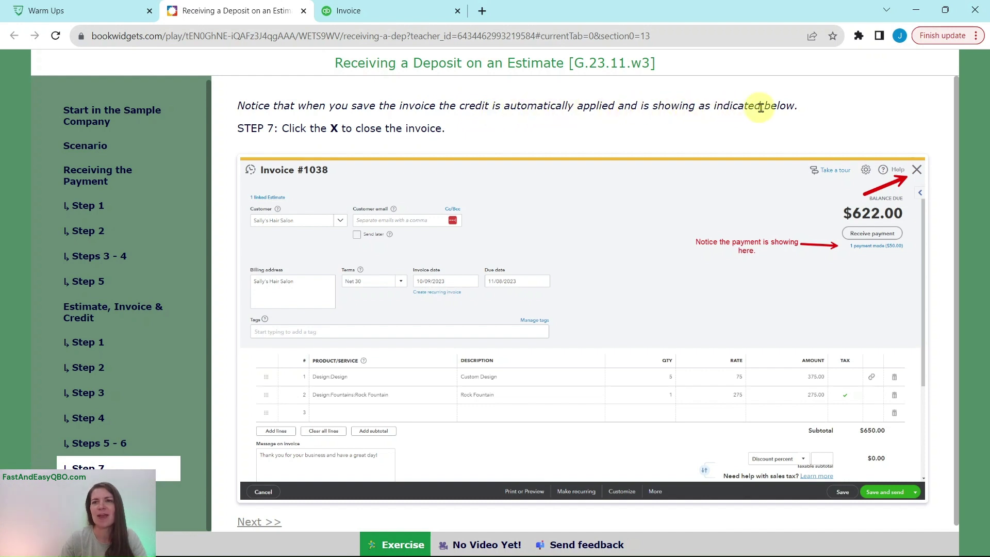
click(398, 19)
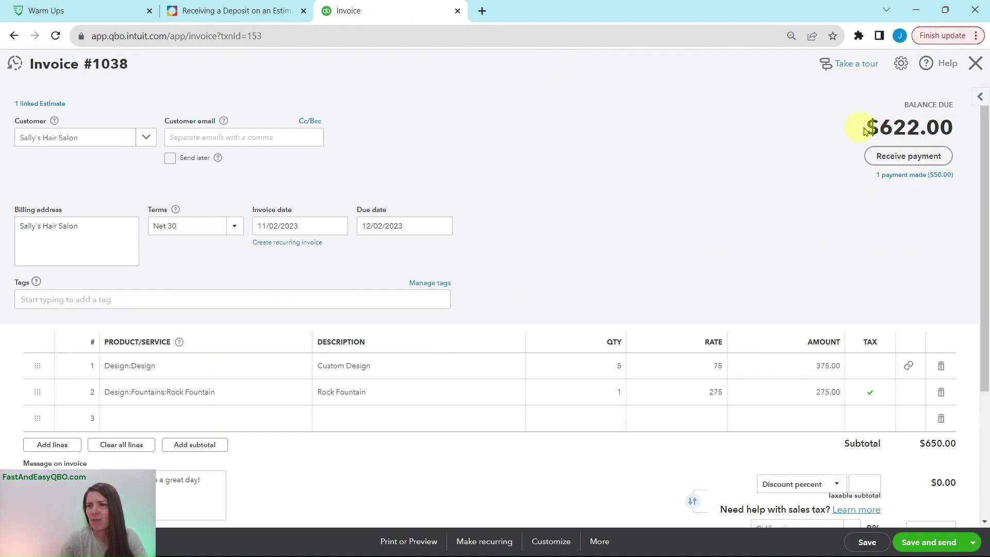
Review the $50.00 payment and the $622.00 balance due on invoice #1038.
scroll(896, 316, down, 3)
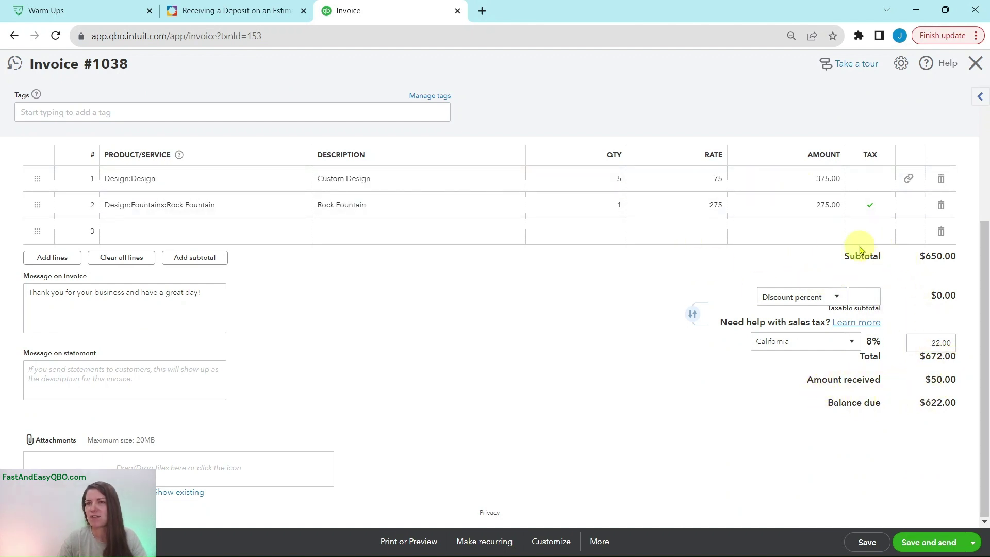
scroll(863, 260, up, 3)
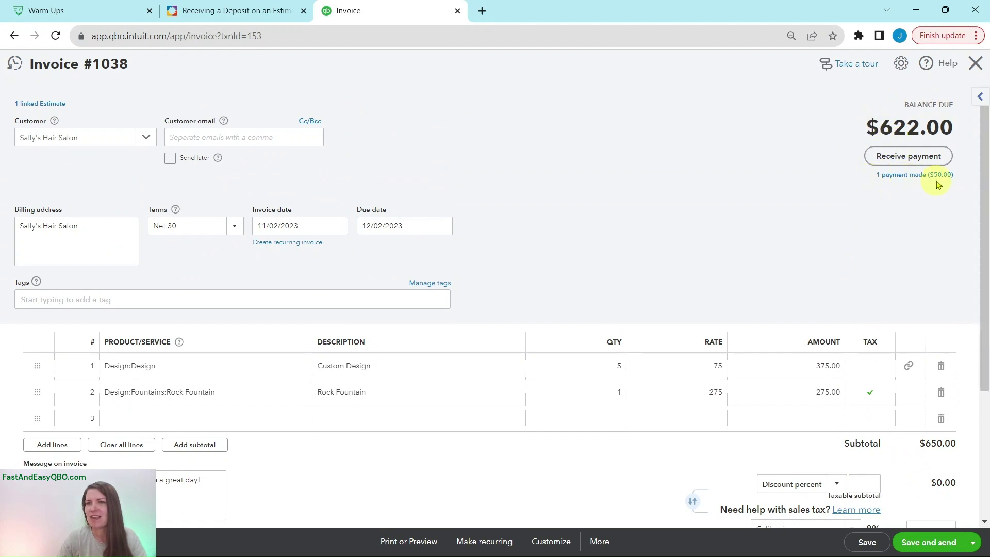
click(220, 11)
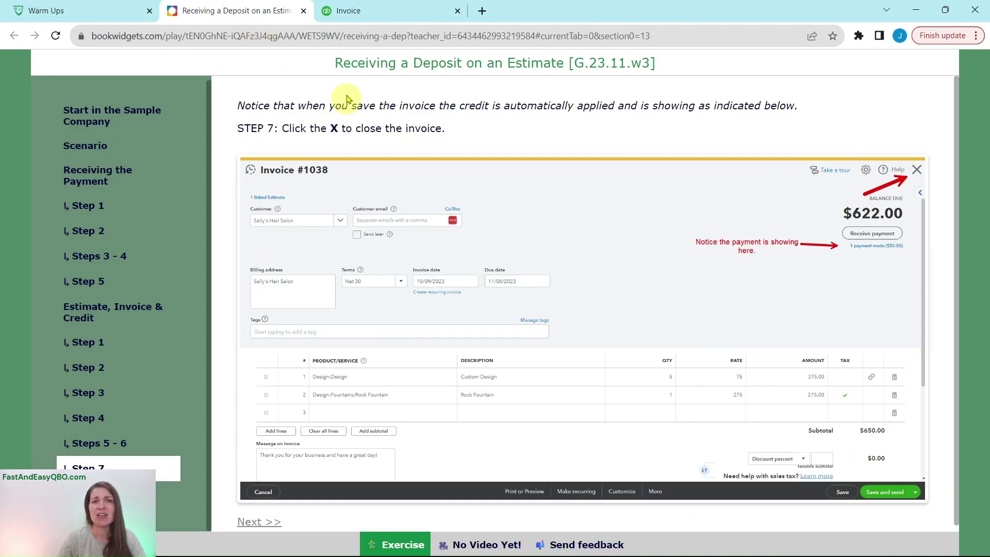
click(348, 13)
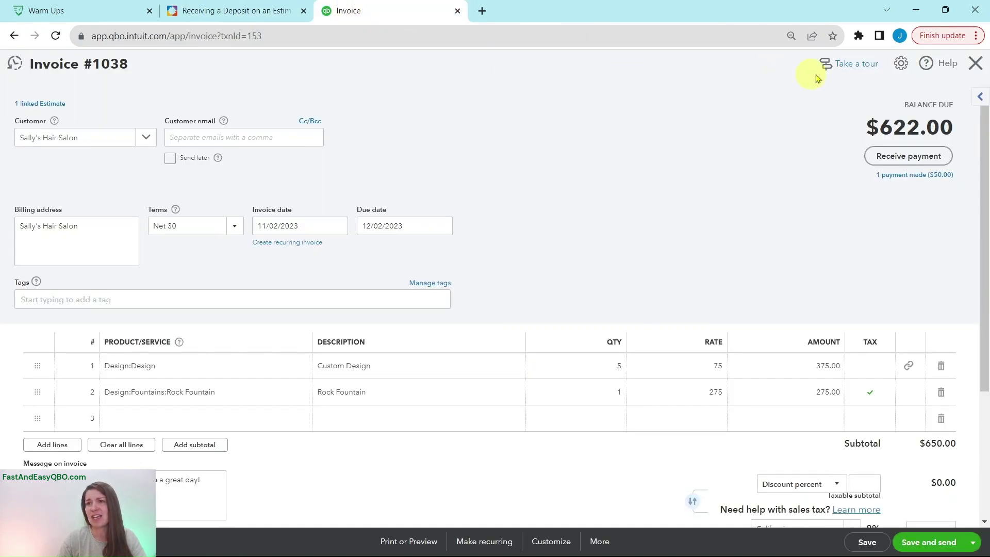
click(974, 65)
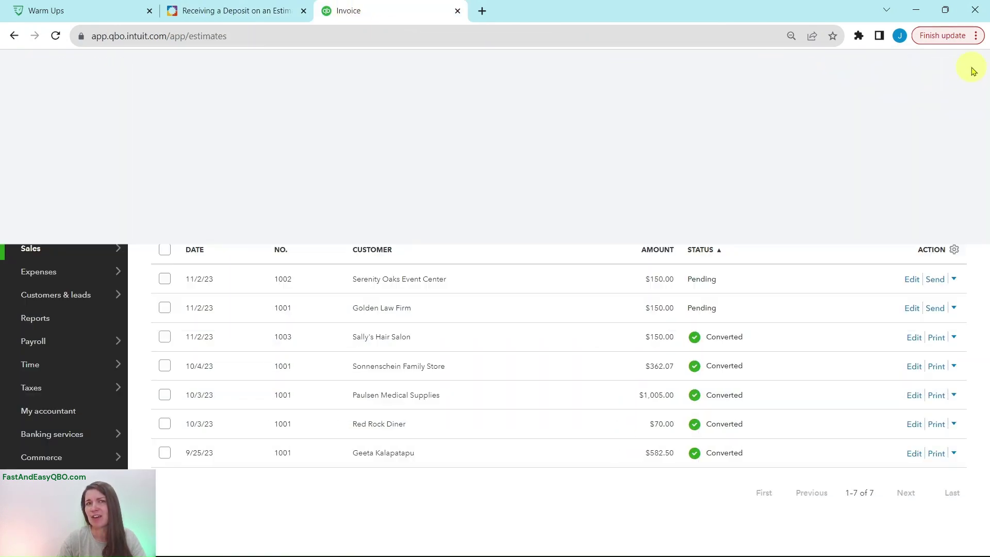